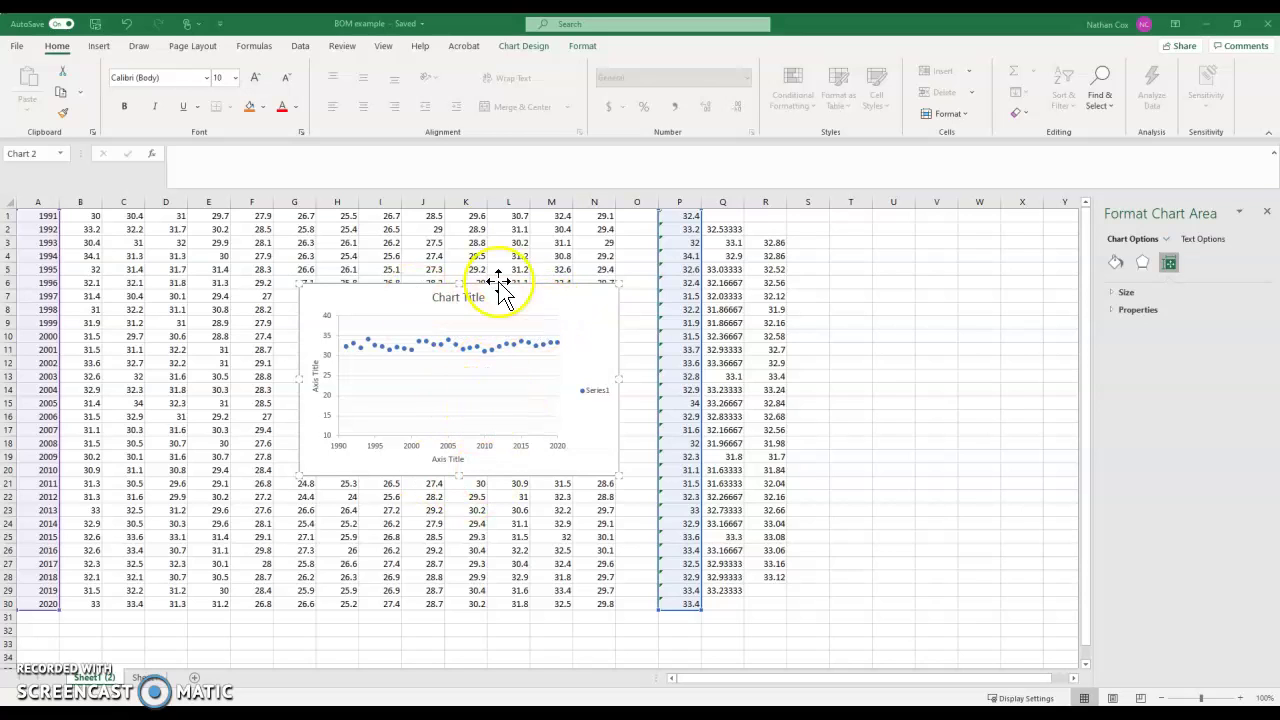
Step: Apply the quick layout that adds a linear trendline with its equation and R² value to the scatter chart
{"action": "left_click", "coordinate": [519, 46]}
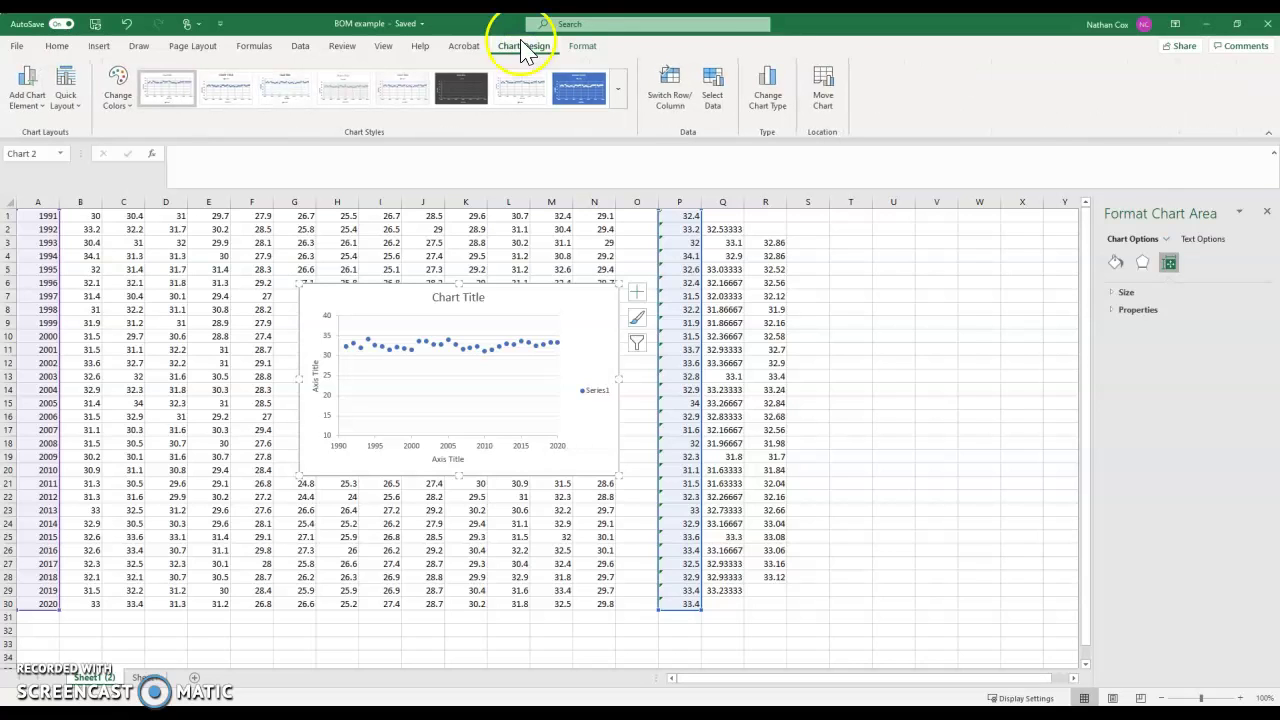
{"action": "left_click", "coordinate": [66, 95]}
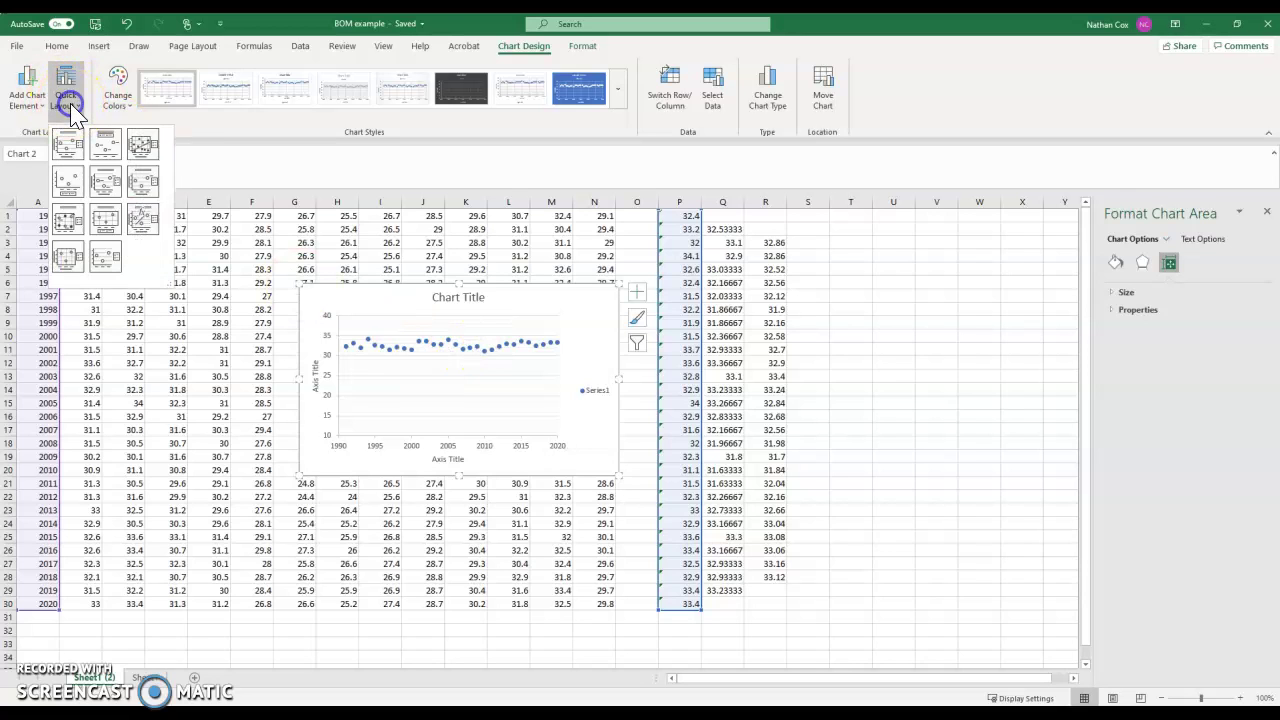
{"action": "left_click", "coordinate": [142, 220]}
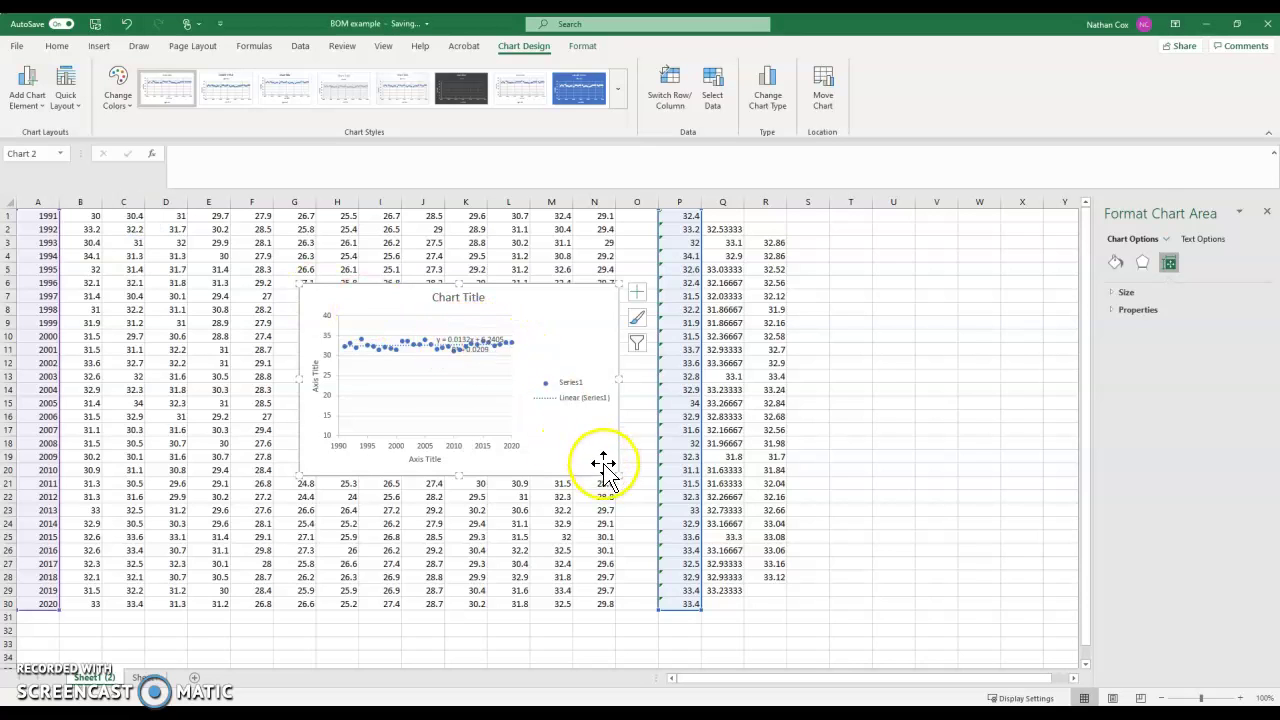
Step: Enlarge the scatter chart and move the trendline equation label to clear space below the data points
{"action": "left_click_drag", "start_coordinate": [620, 475], "coordinate": [887, 596]}
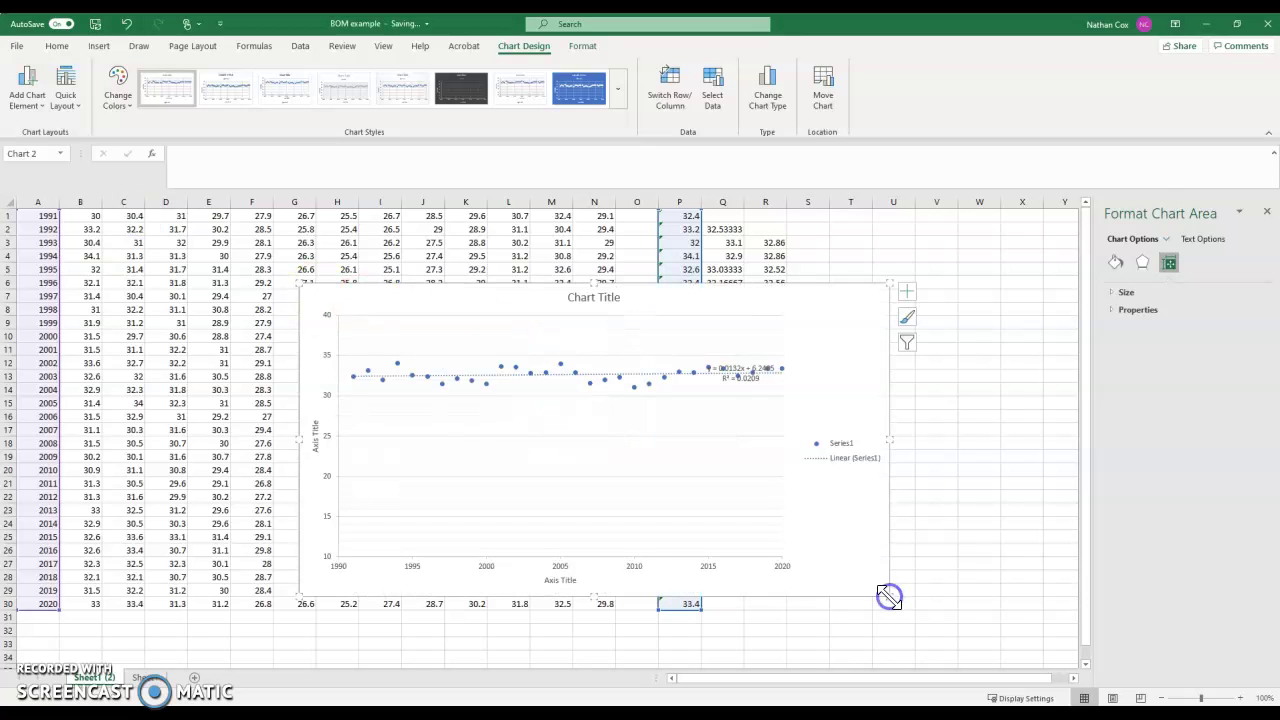
{"action": "left_click_drag", "start_coordinate": [594, 300], "coordinate": [598, 239]}
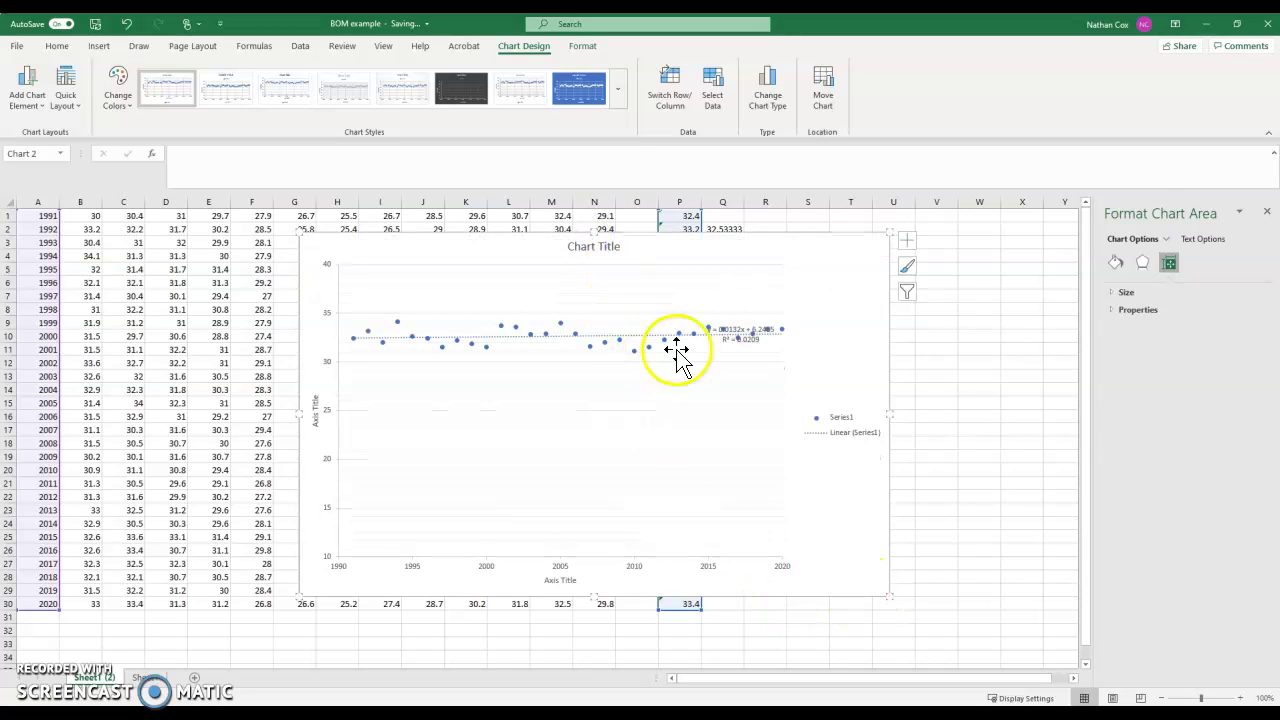
{"action": "left_click", "coordinate": [739, 341]}
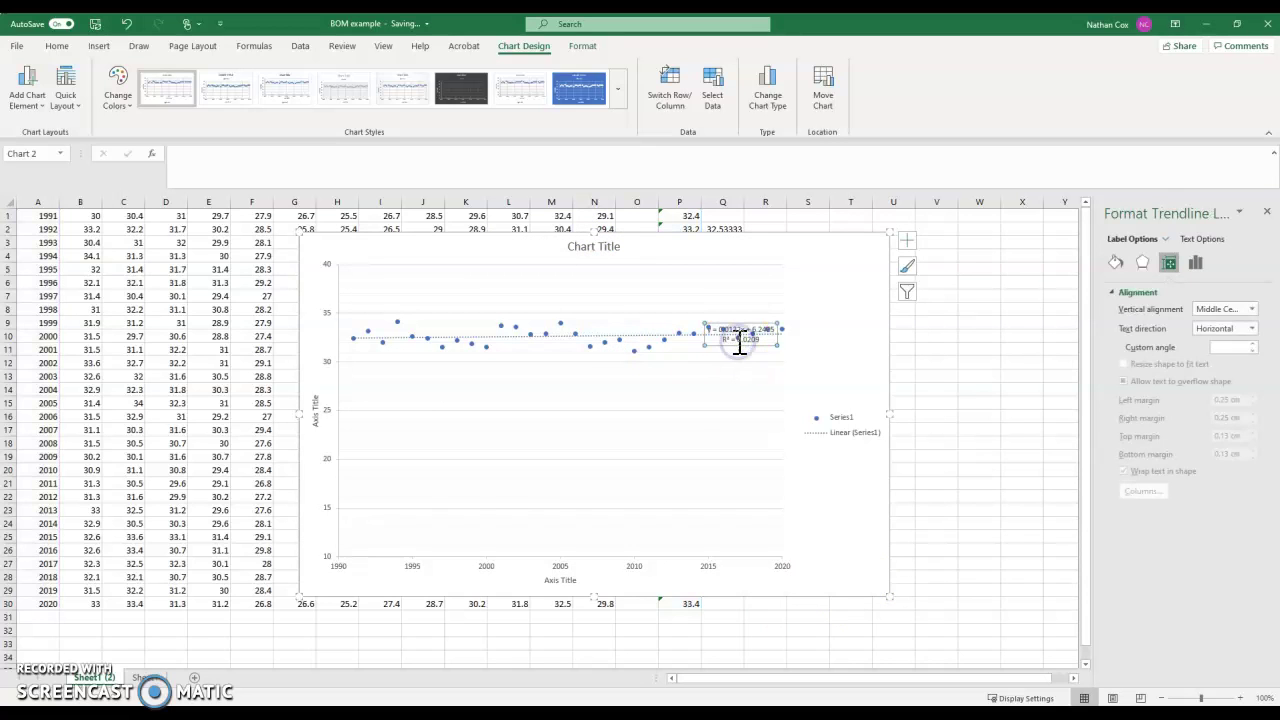
{"action": "left_click_drag", "start_coordinate": [737, 345], "coordinate": [667, 386]}
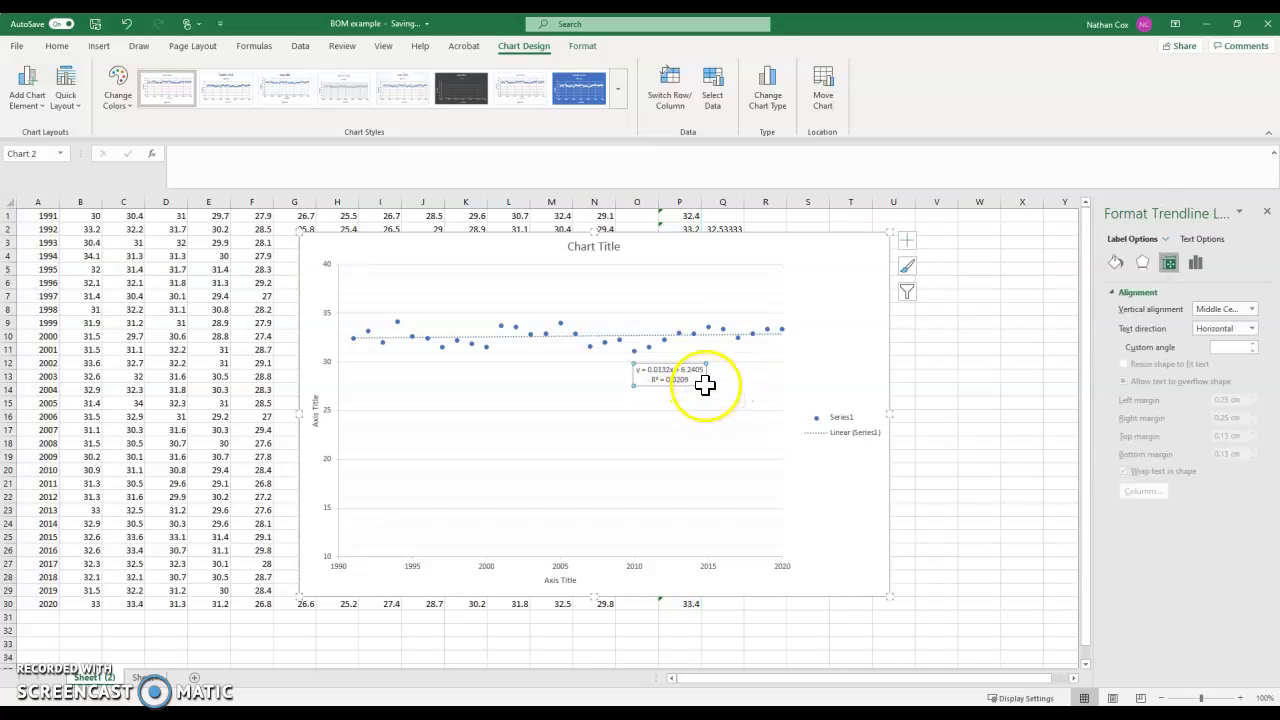
{"action": "left_click", "coordinate": [696, 376]}
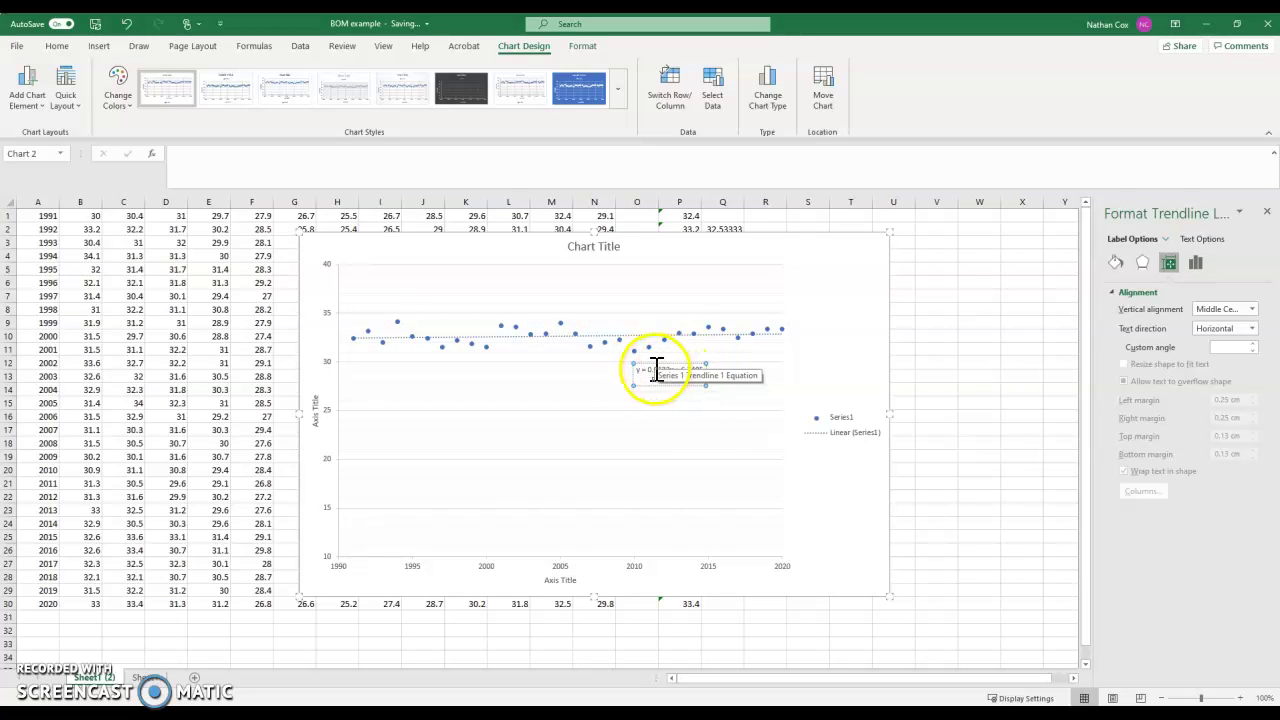
Step: Examine the slope coefficient and the R² value in the chart's trendline equation label
{"action": "left_click", "coordinate": [652, 370]}
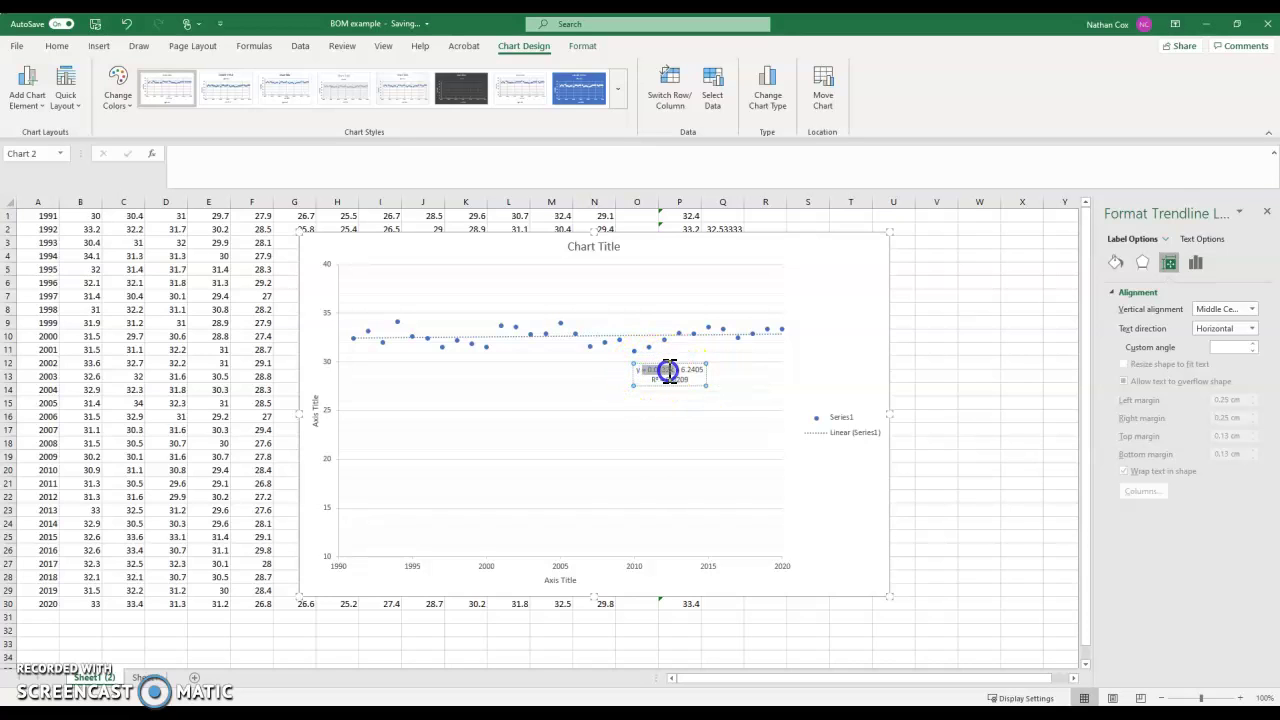
{"action": "double_click", "coordinate": [668, 370]}
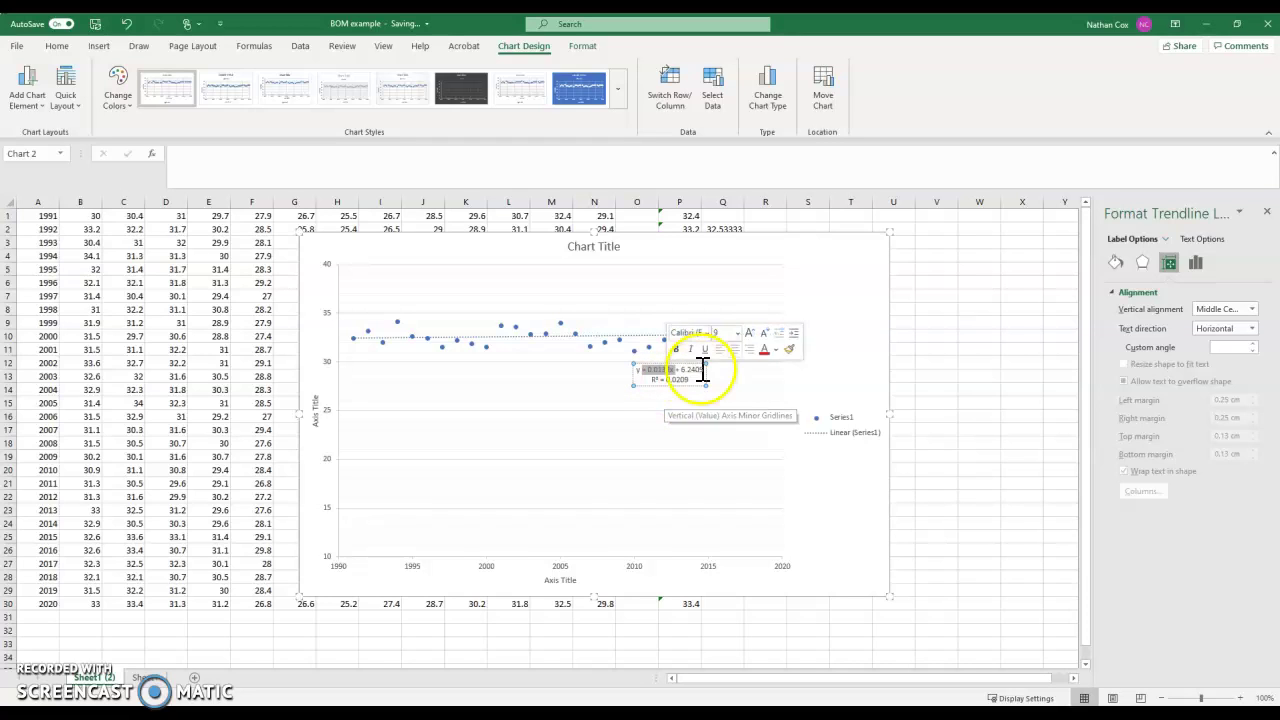
{"action": "left_click", "coordinate": [652, 380]}
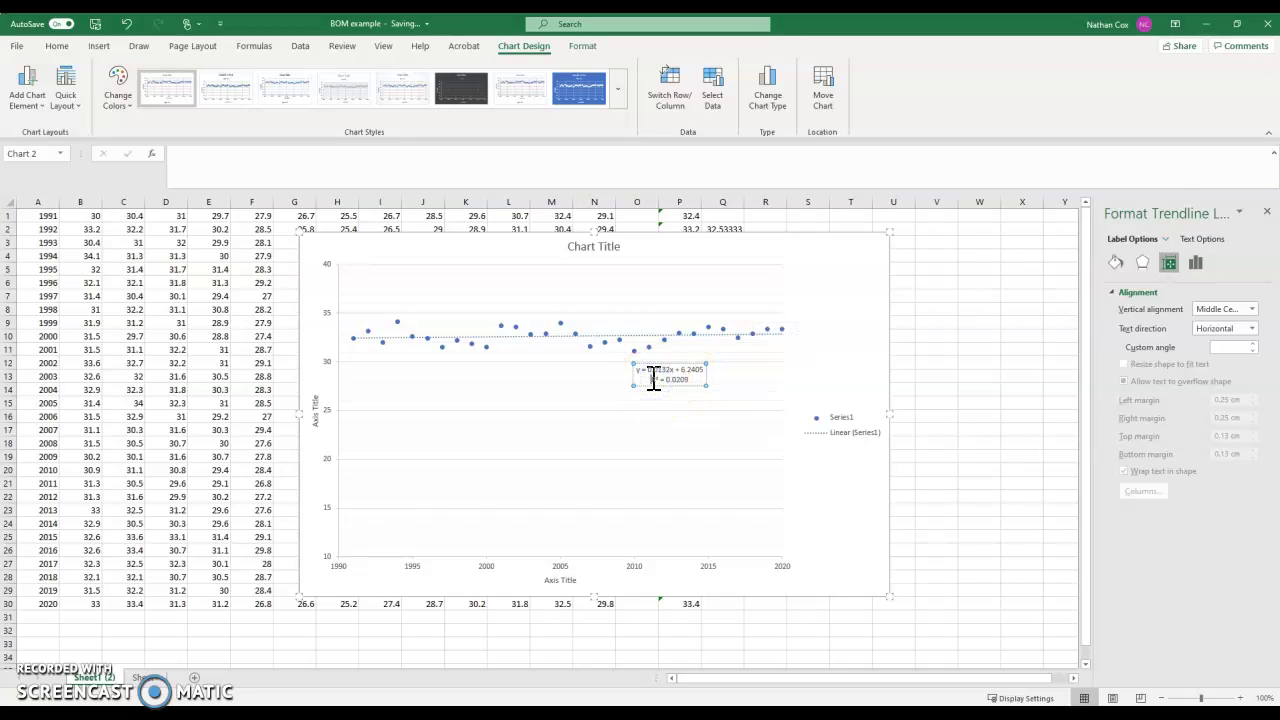
{"action": "left_click_drag", "start_coordinate": [657, 380], "coordinate": [686, 414]}
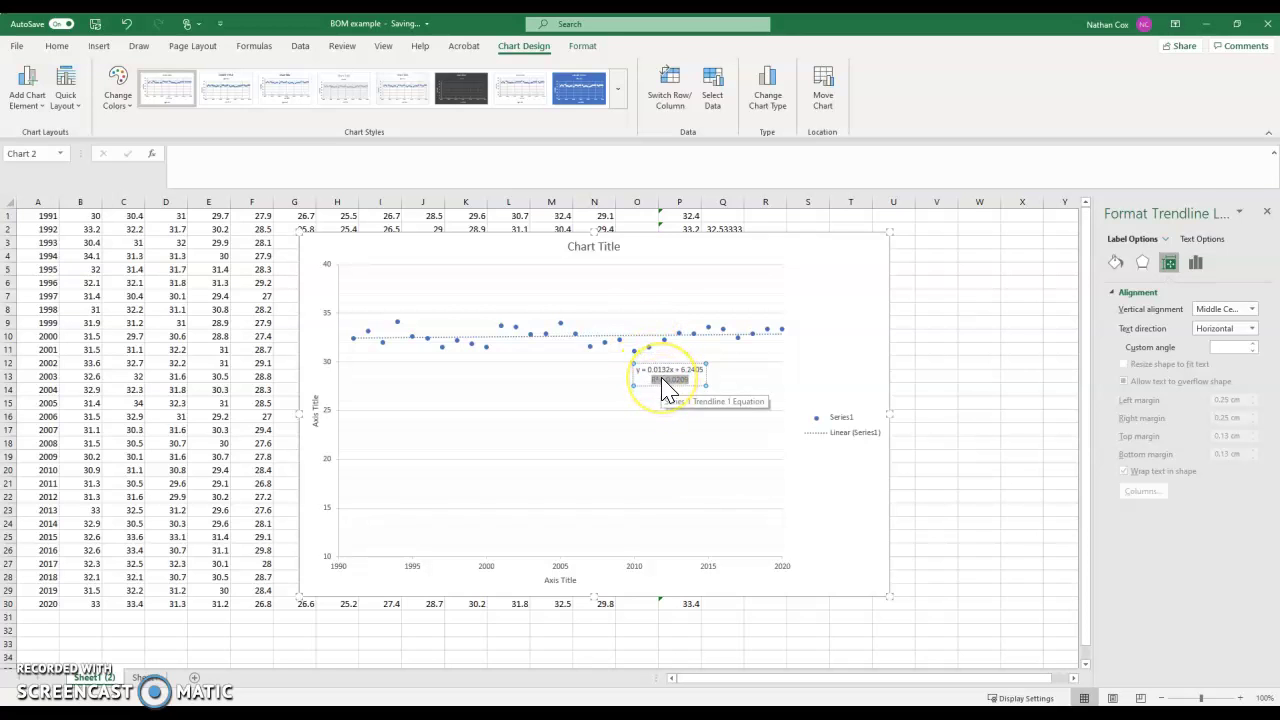
Step: Compare the trendline equations and R² values of the three charts below the data on the other sheet
{"action": "left_click", "coordinate": [150, 678]}
{"action": "scroll", "coordinate": [232, 555], "scroll_direction": "down", "scroll_amount": 9}
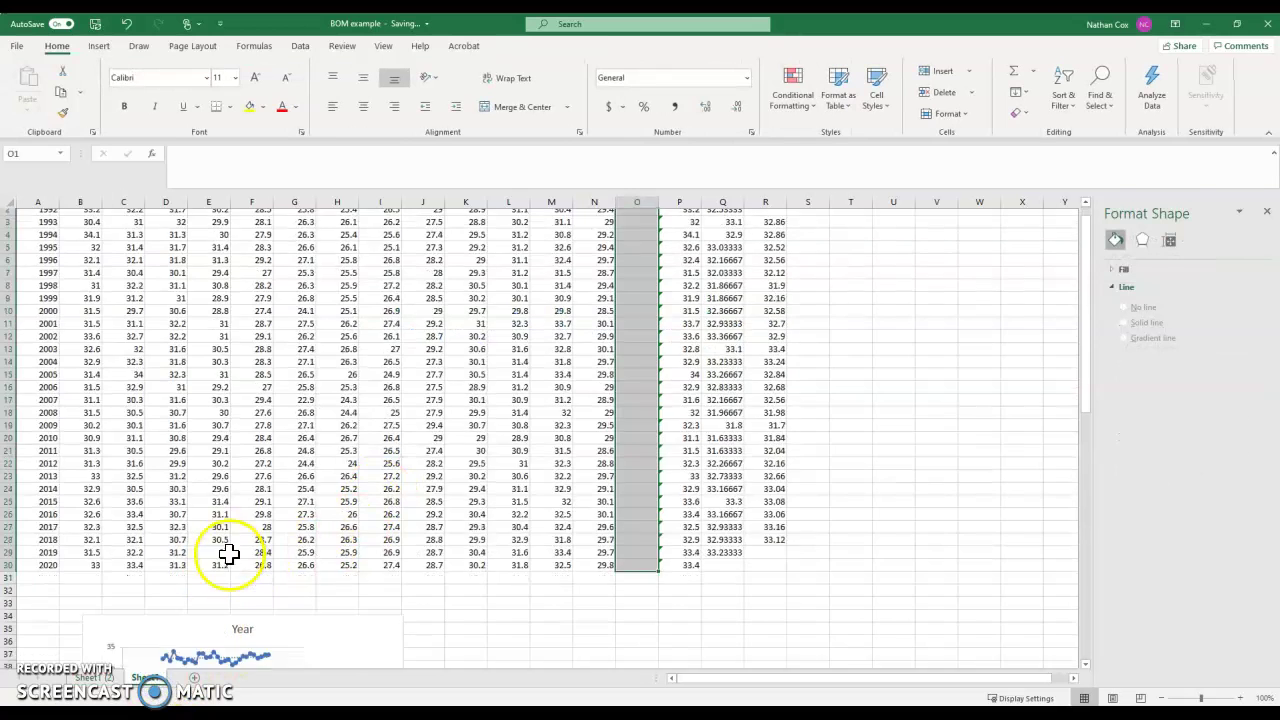
{"action": "scroll", "coordinate": [232, 555], "scroll_direction": "down", "scroll_amount": 2}
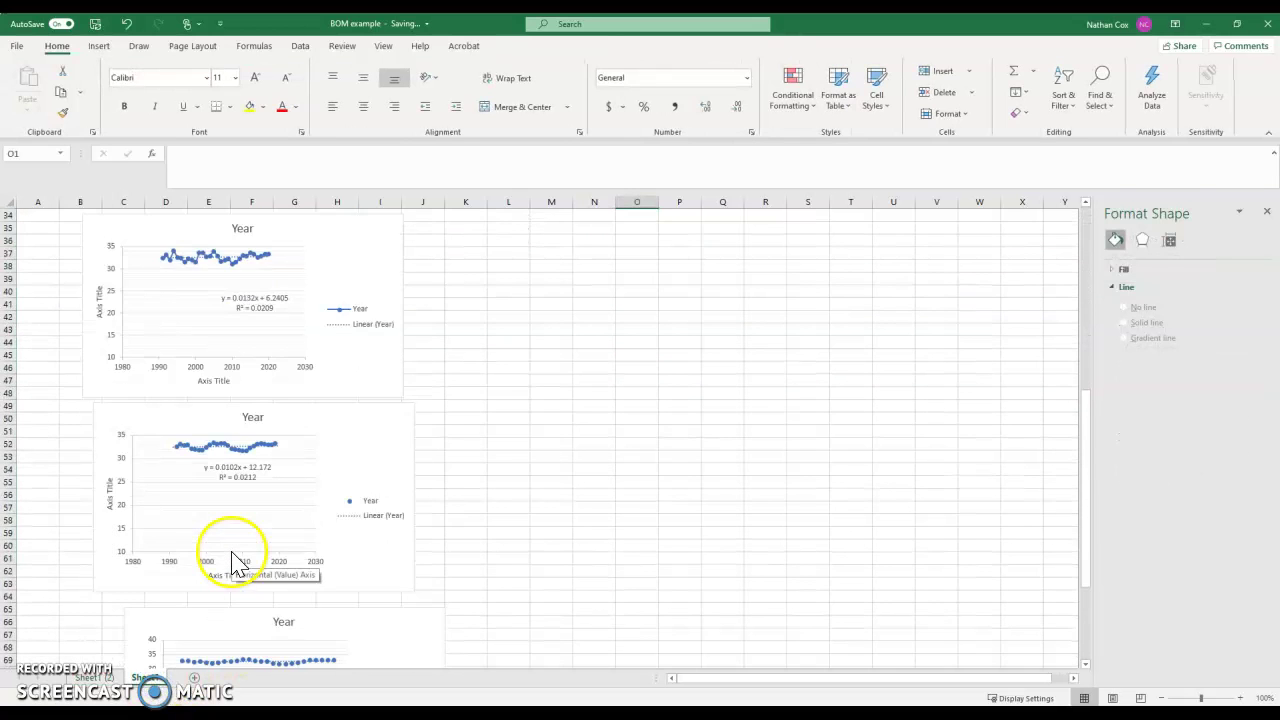
{"action": "scroll", "coordinate": [232, 555], "scroll_direction": "down", "scroll_amount": 2}
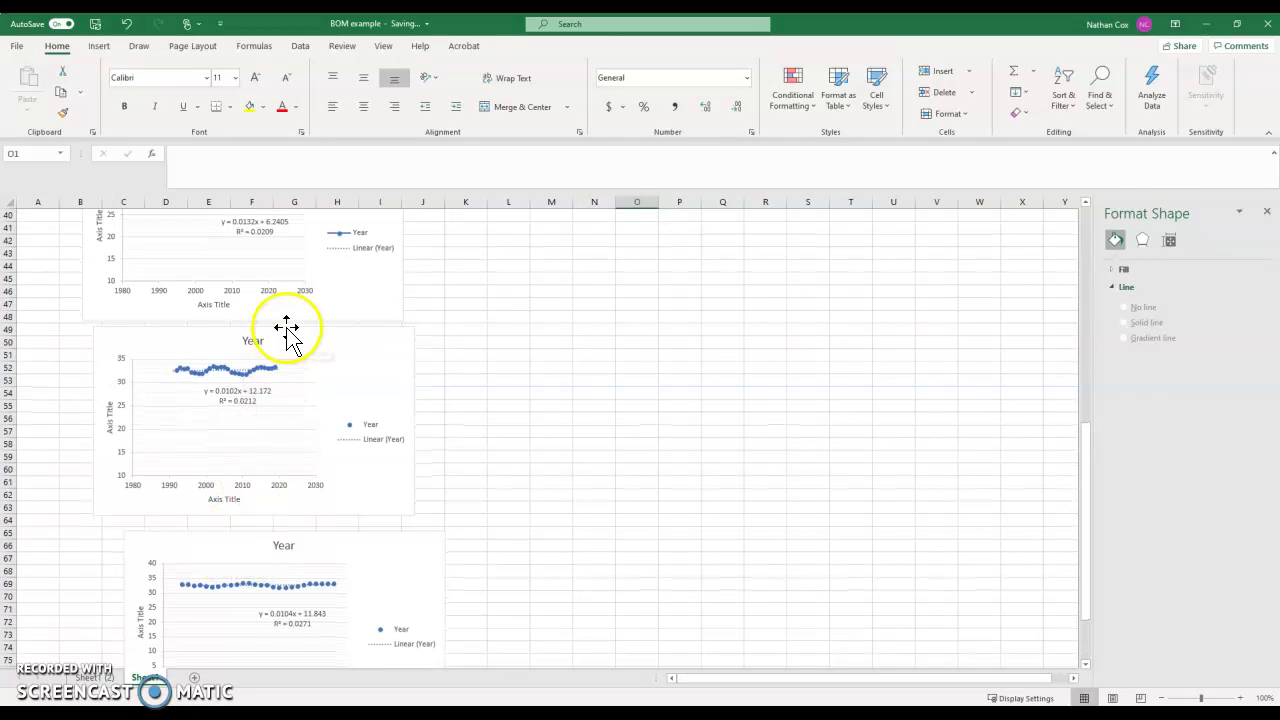
{"action": "left_click", "coordinate": [270, 237]}
{"action": "left_click", "coordinate": [240, 404]}
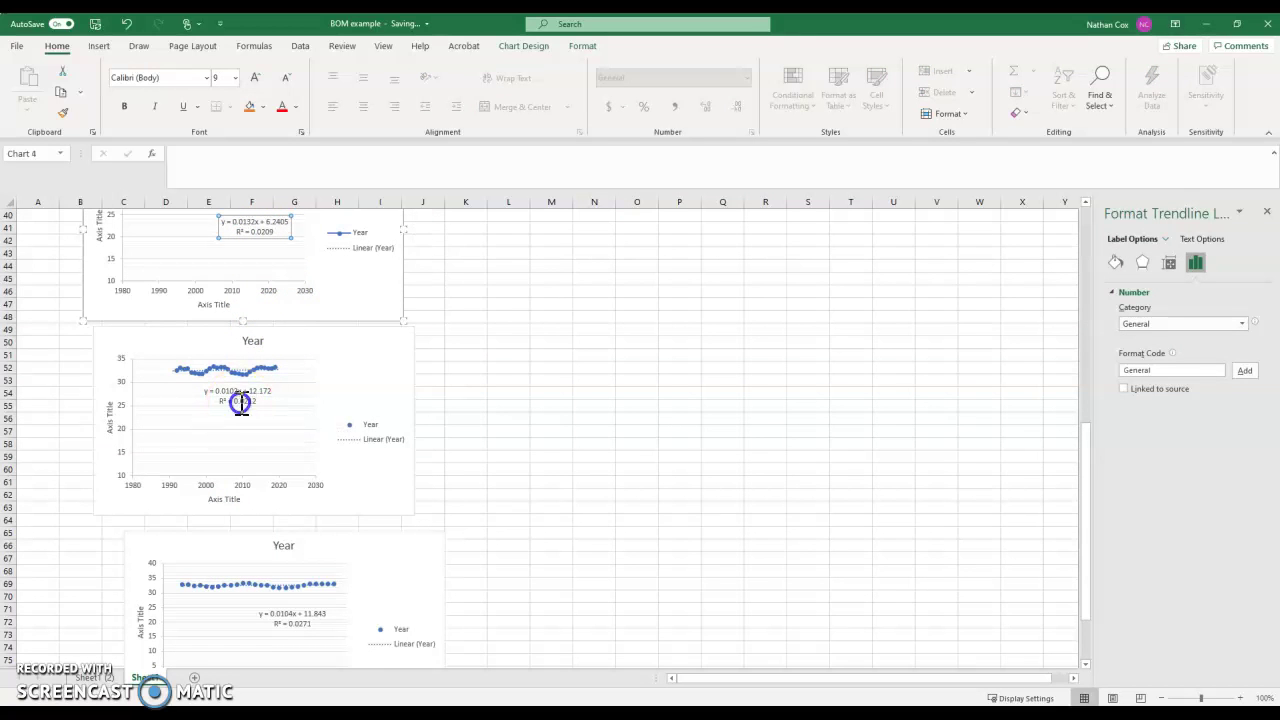
{"action": "left_click", "coordinate": [295, 618]}
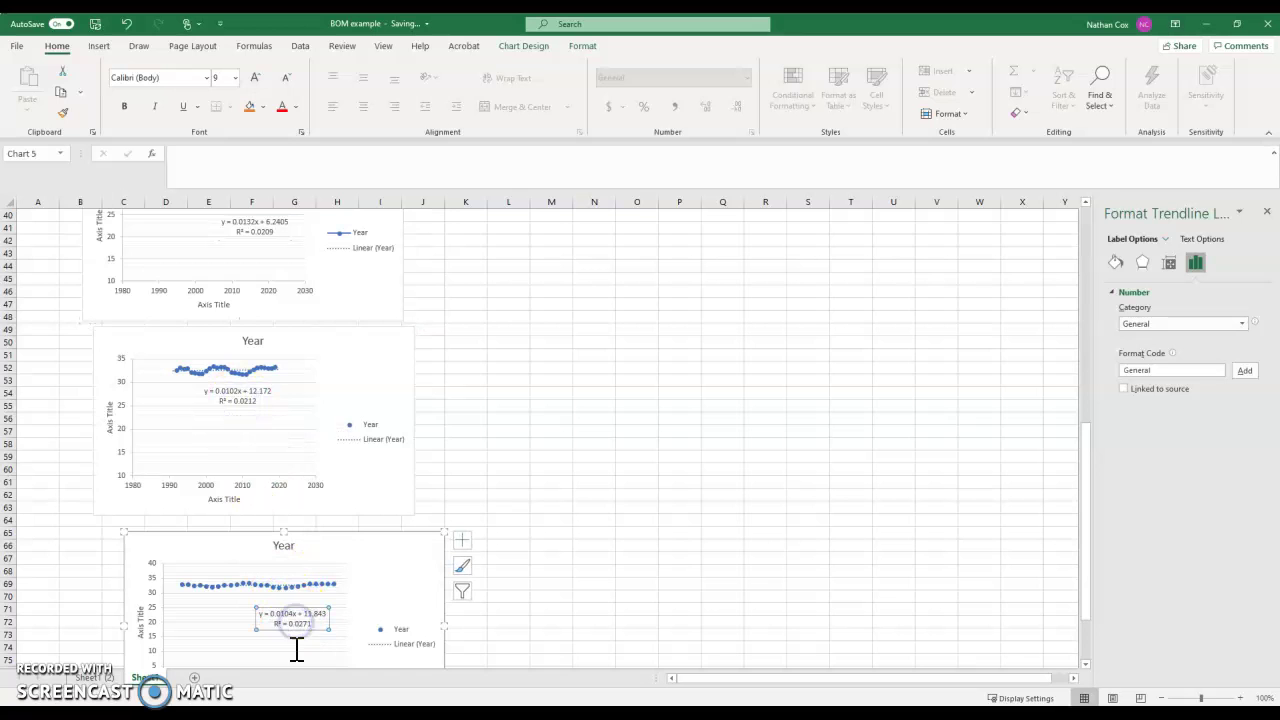
Step: Replace the title of the second of the three stacked charts with "3 Mean plot"
{"action": "scroll", "coordinate": [263, 494], "scroll_direction": "up", "scroll_amount": 4}
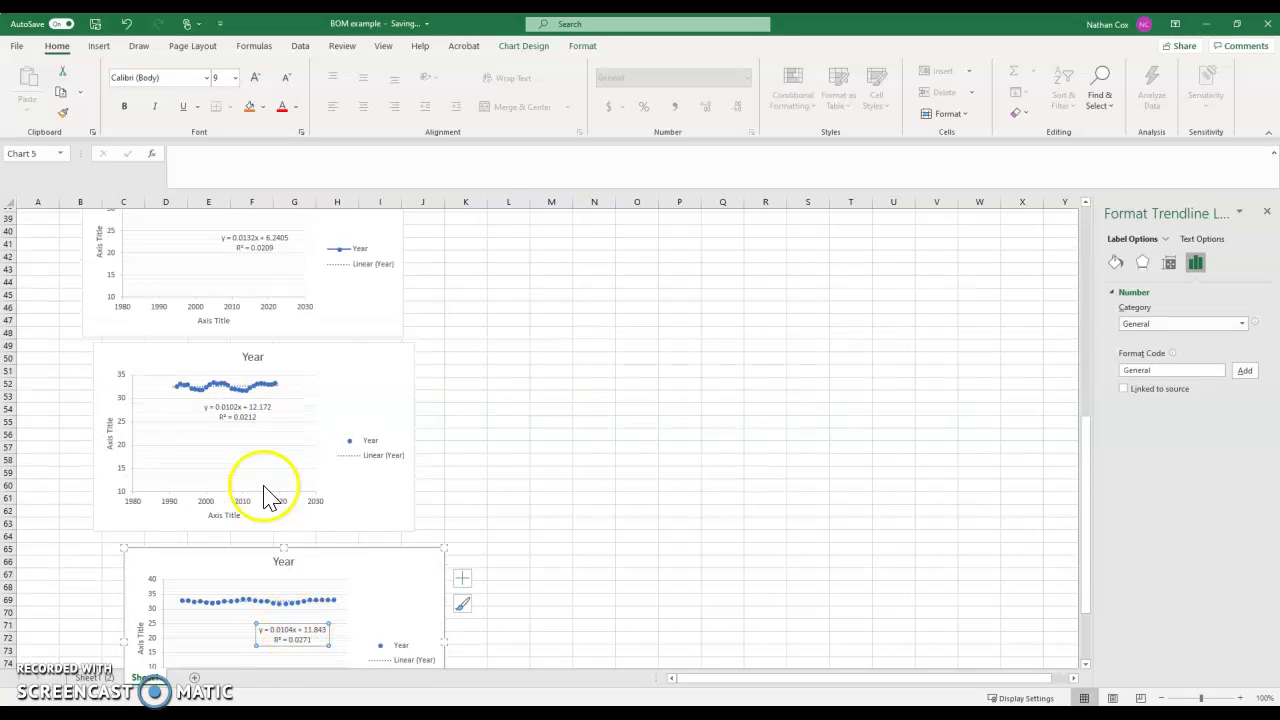
{"action": "scroll", "coordinate": [263, 494], "scroll_direction": "up", "scroll_amount": 1}
{"action": "left_click", "coordinate": [248, 341]}
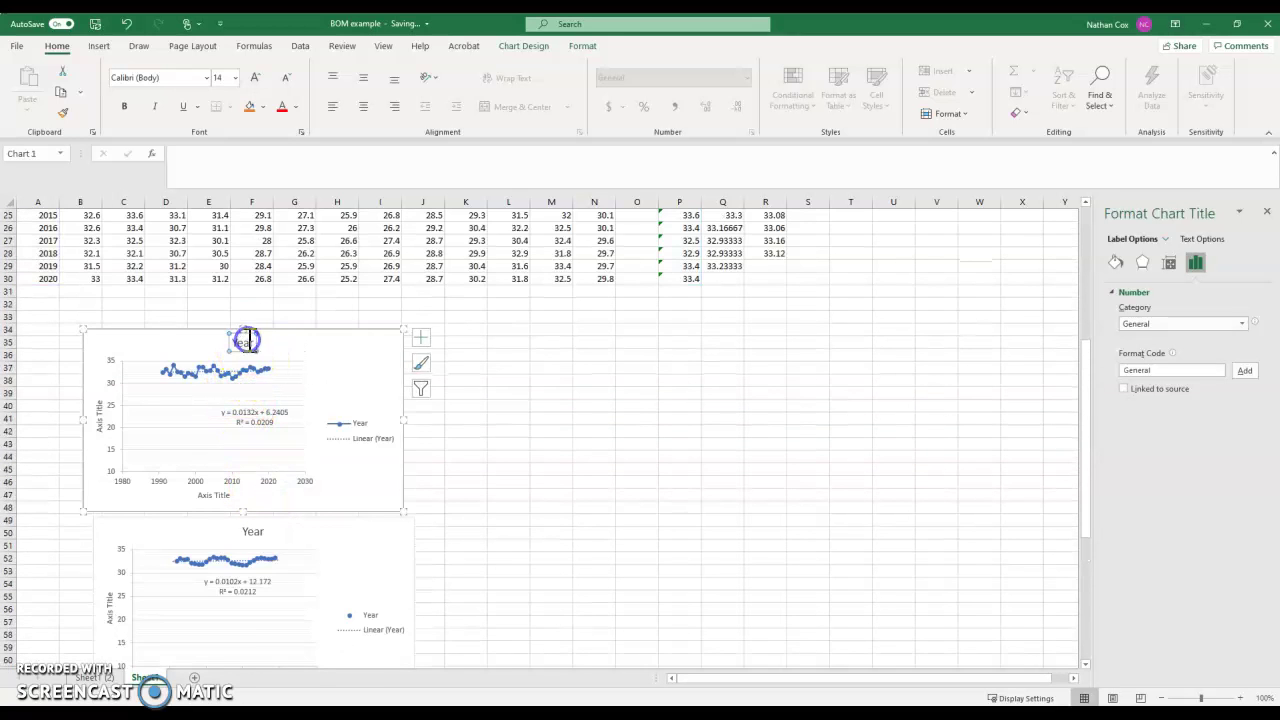
{"action": "left_click", "coordinate": [248, 532]}
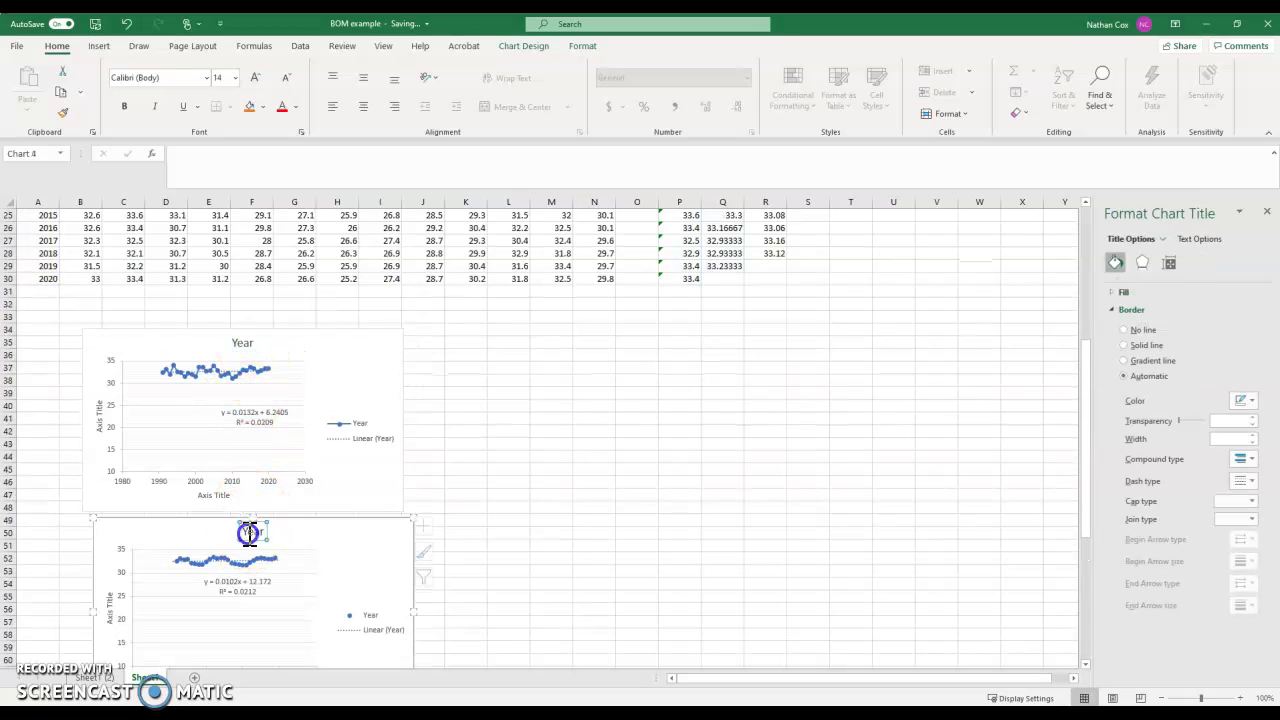
{"action": "left_click", "coordinate": [250, 535]}
{"action": "key", "text": "Delete"}
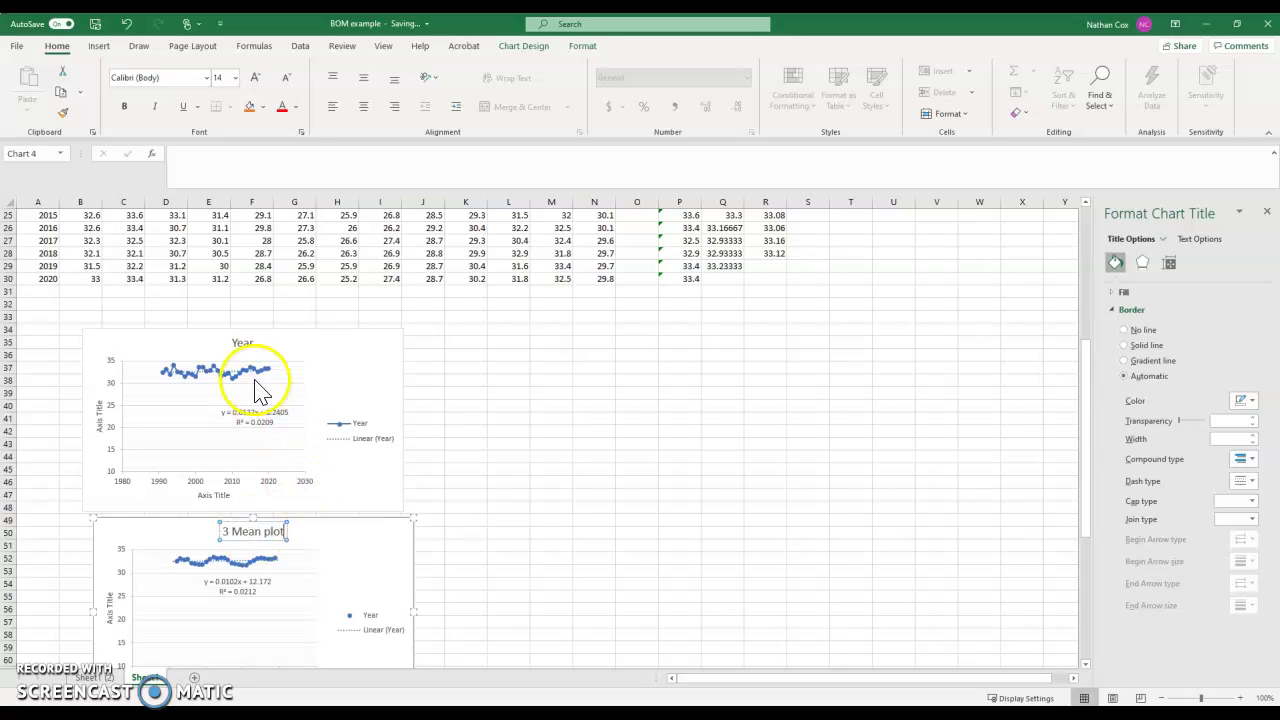
{"action": "scroll", "coordinate": [256, 535], "scroll_direction": "down", "scroll_amount": 2}
{"action": "left_click", "coordinate": [362, 578]}
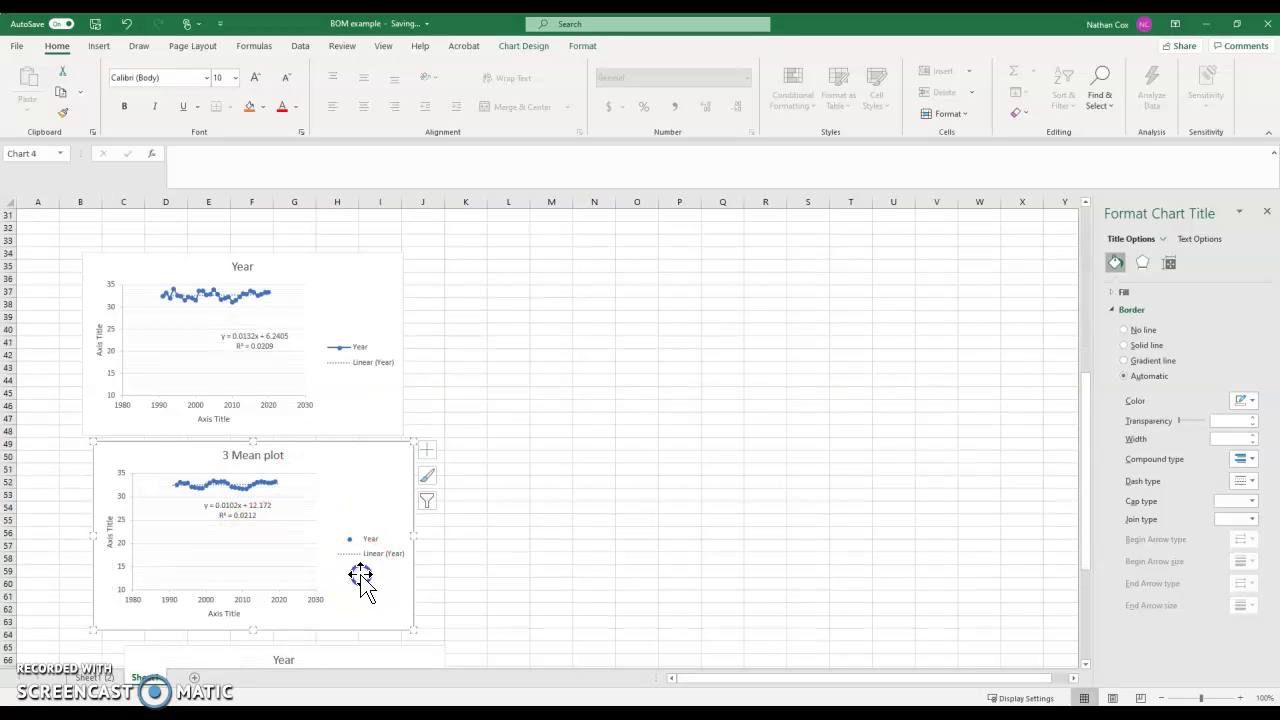
Step: Replace the title of the lowest of the three charts with "5 Mean plot"
{"action": "scroll", "coordinate": [350, 600], "scroll_direction": "down", "scroll_amount": 5}
{"action": "scroll", "coordinate": [338, 610], "scroll_direction": "down", "scroll_amount": 1}
{"action": "left_click", "coordinate": [285, 430]}
{"action": "double_click", "coordinate": [286, 432]}
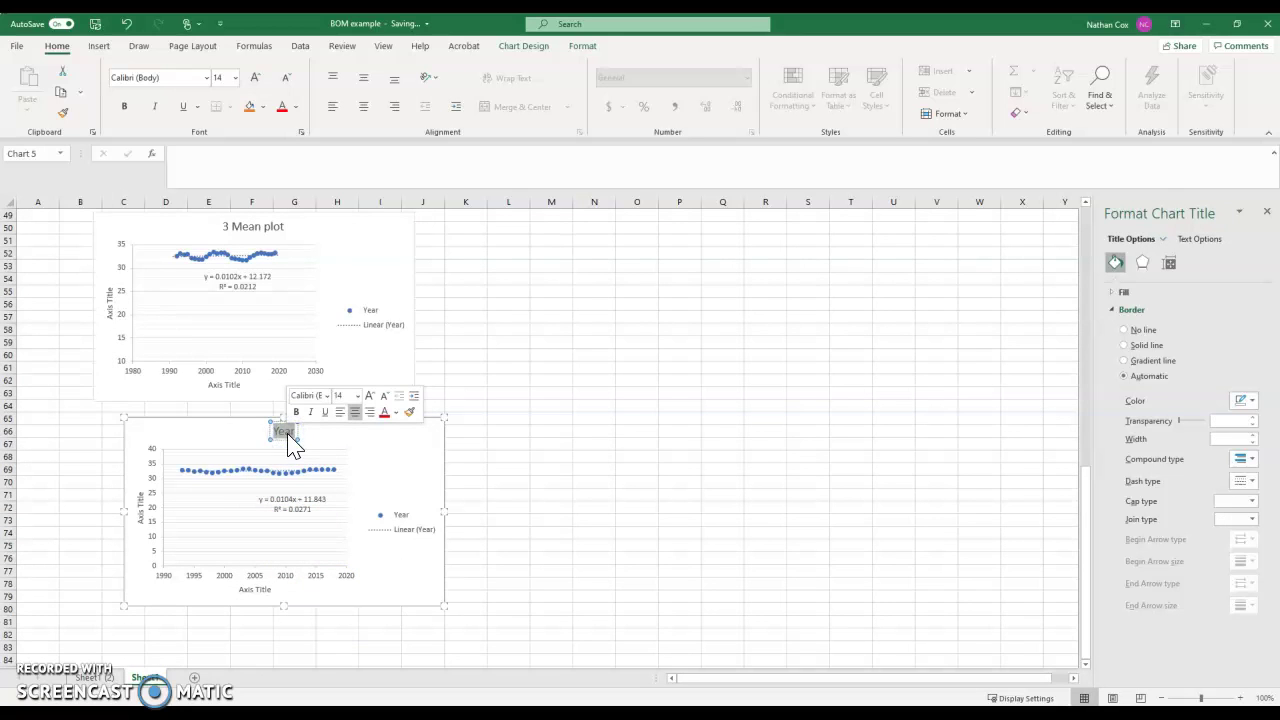
{"action": "key", "text": "Delete"}
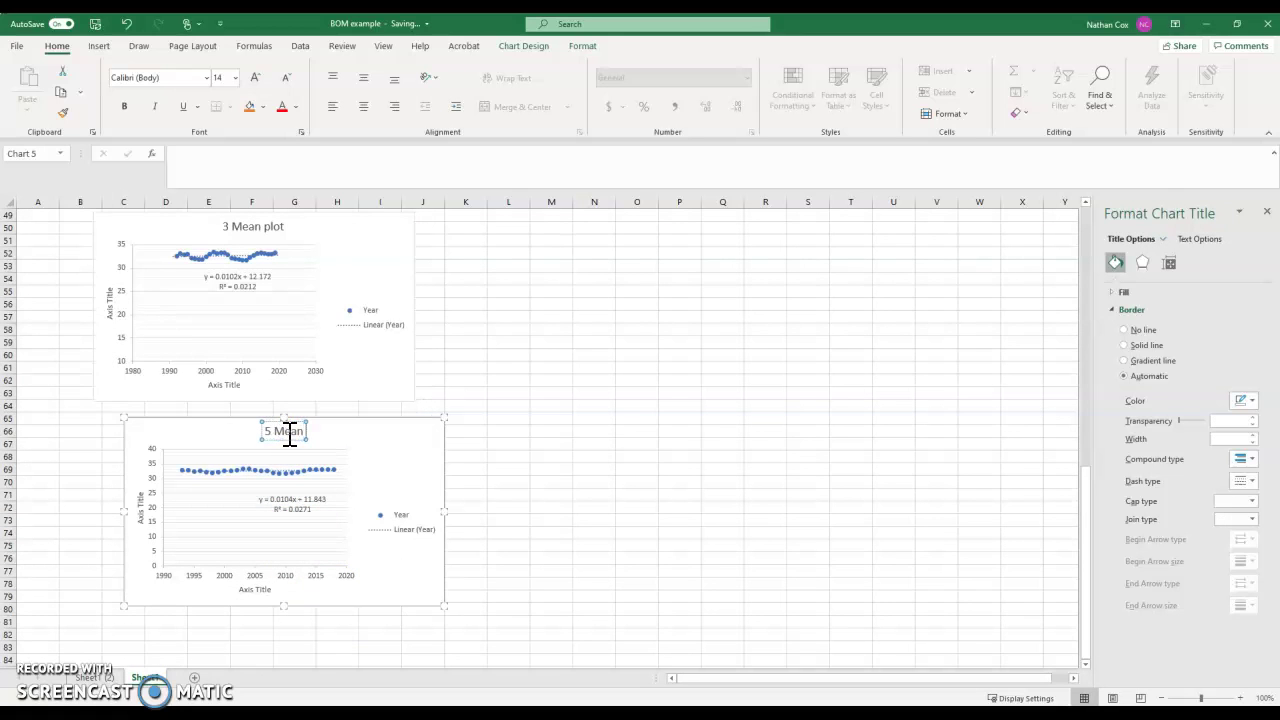
{"action": "left_click", "coordinate": [397, 451]}
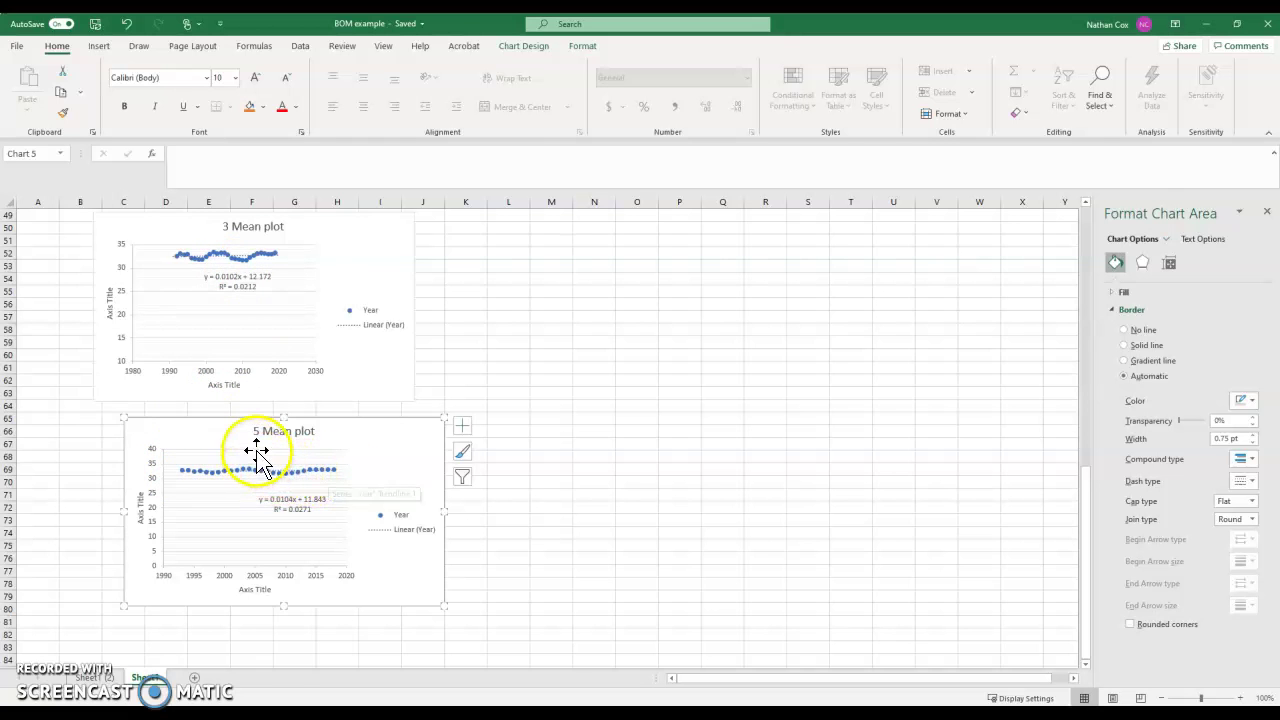
Step: Examine the slope coefficient in the trendline equation of the 5 Mean plot chart
{"action": "scroll", "coordinate": [257, 459], "scroll_direction": "up", "scroll_amount": 3}
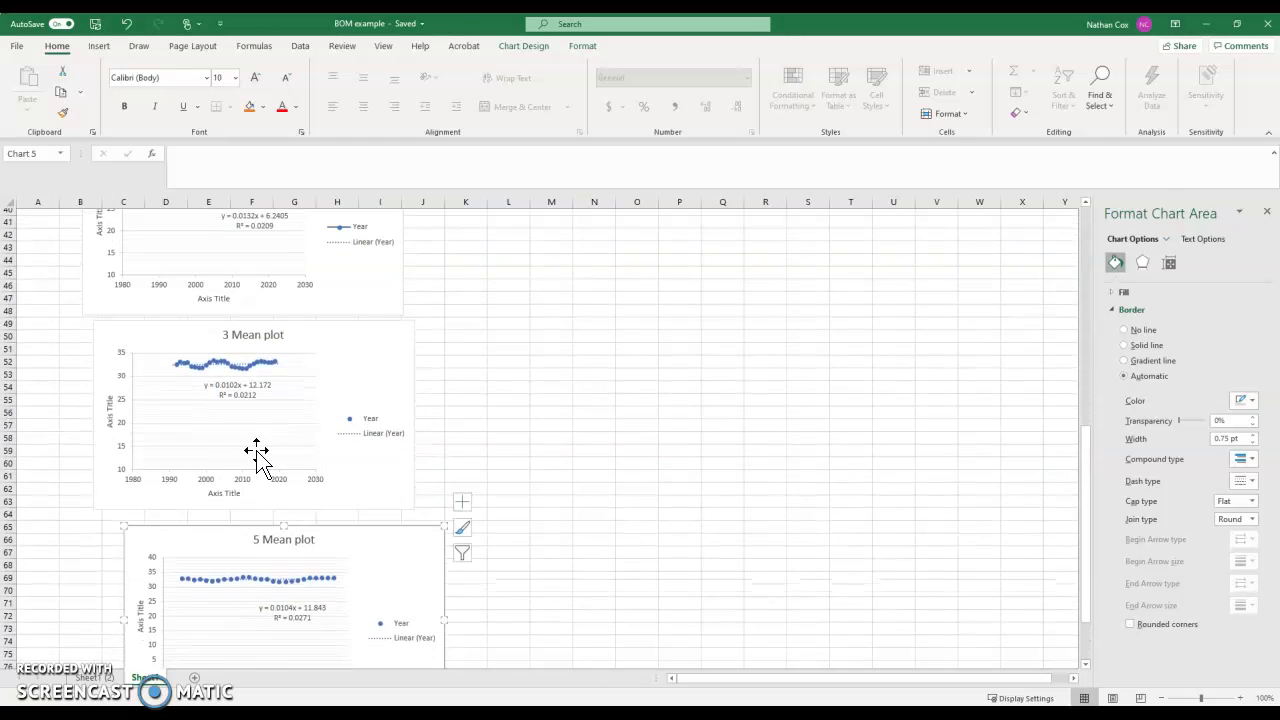
{"action": "scroll", "coordinate": [257, 459], "scroll_direction": "down", "scroll_amount": 1}
{"action": "left_click", "coordinate": [274, 579]}
{"action": "left_click", "coordinate": [272, 577]}
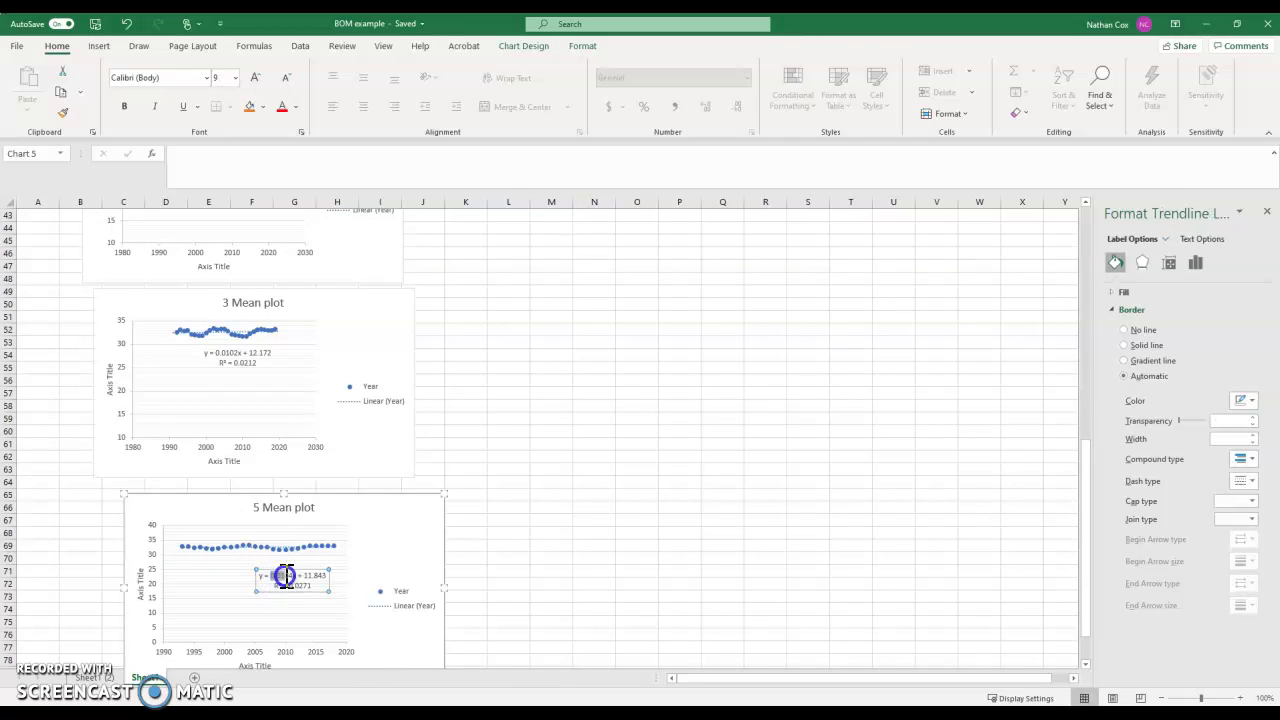
{"action": "left_click_drag", "start_coordinate": [293, 576], "coordinate": [290, 574]}
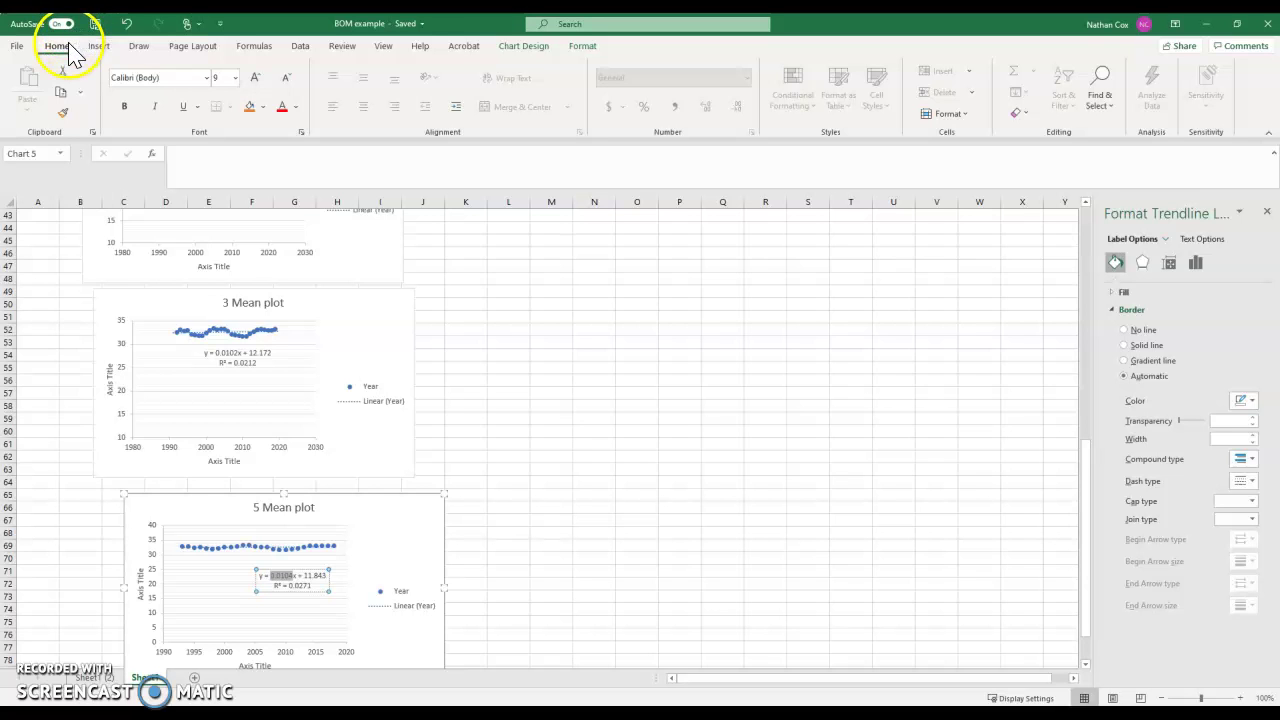
Step: Check the Save a Copy options for the workbook and return to the charts without saving
{"action": "left_click", "coordinate": [19, 47]}
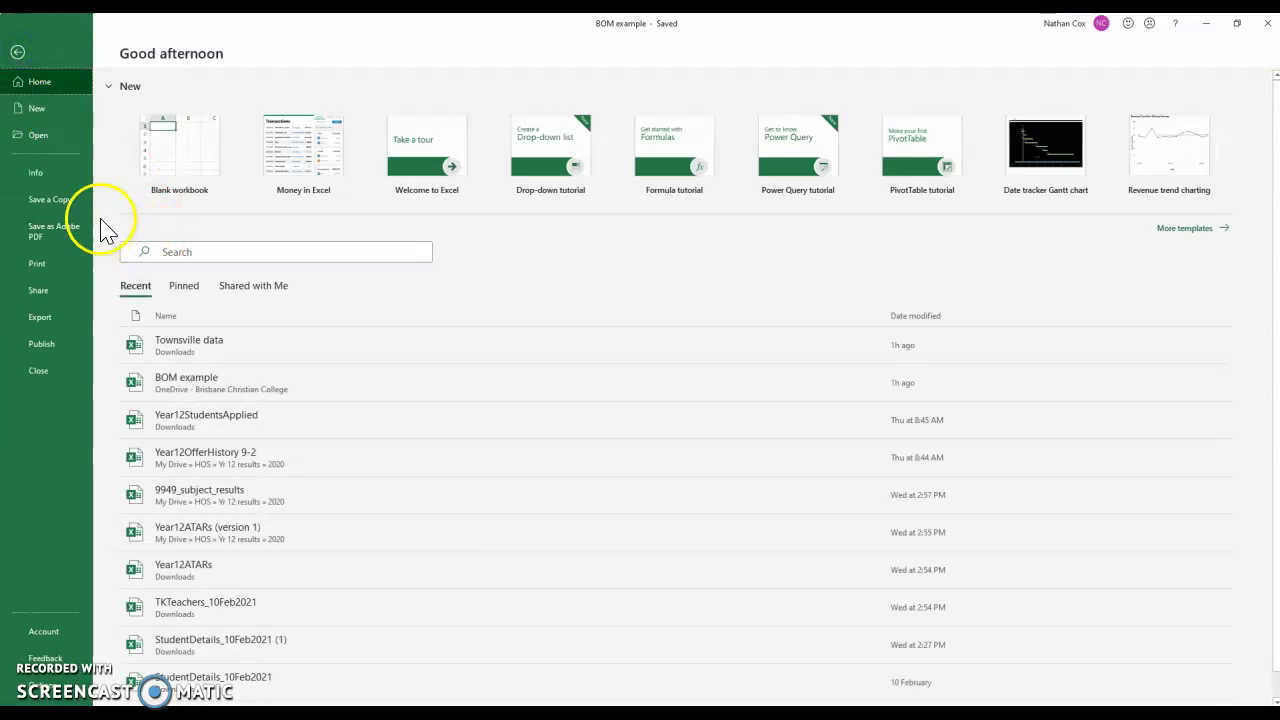
{"action": "left_click", "coordinate": [44, 201]}
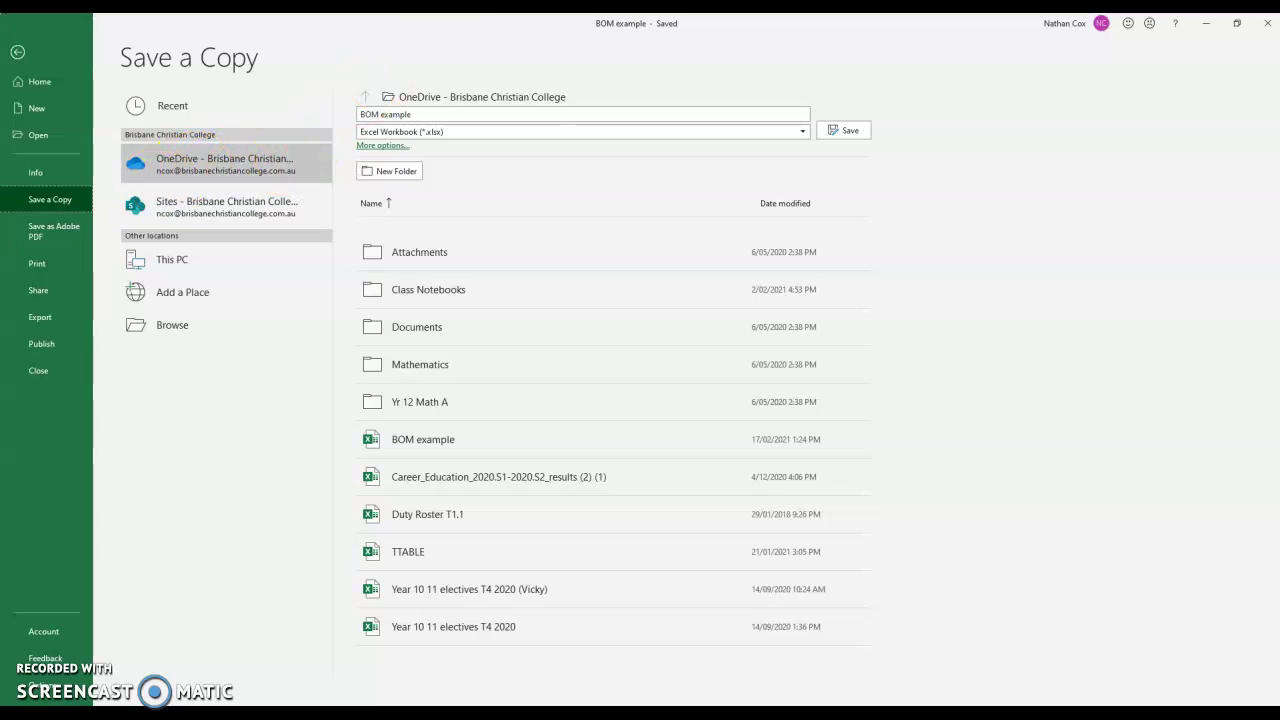
{"action": "left_click", "coordinate": [40, 86]}
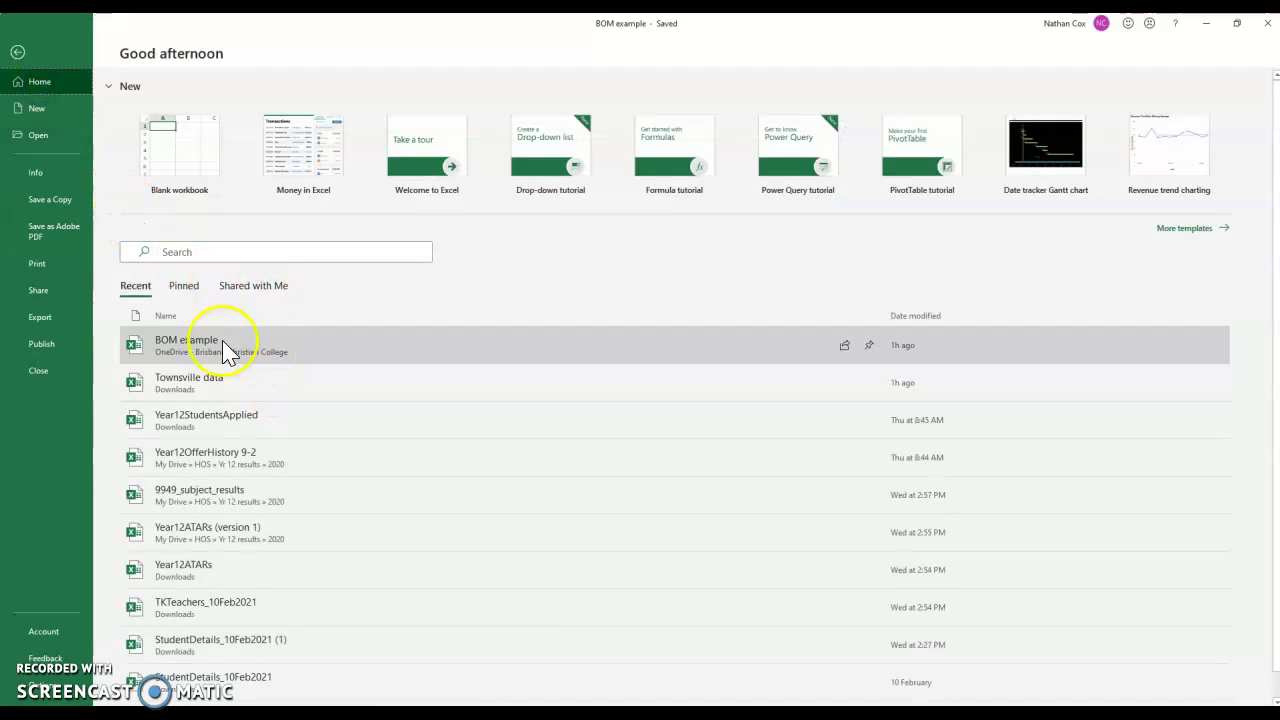
{"action": "left_click", "coordinate": [18, 51]}
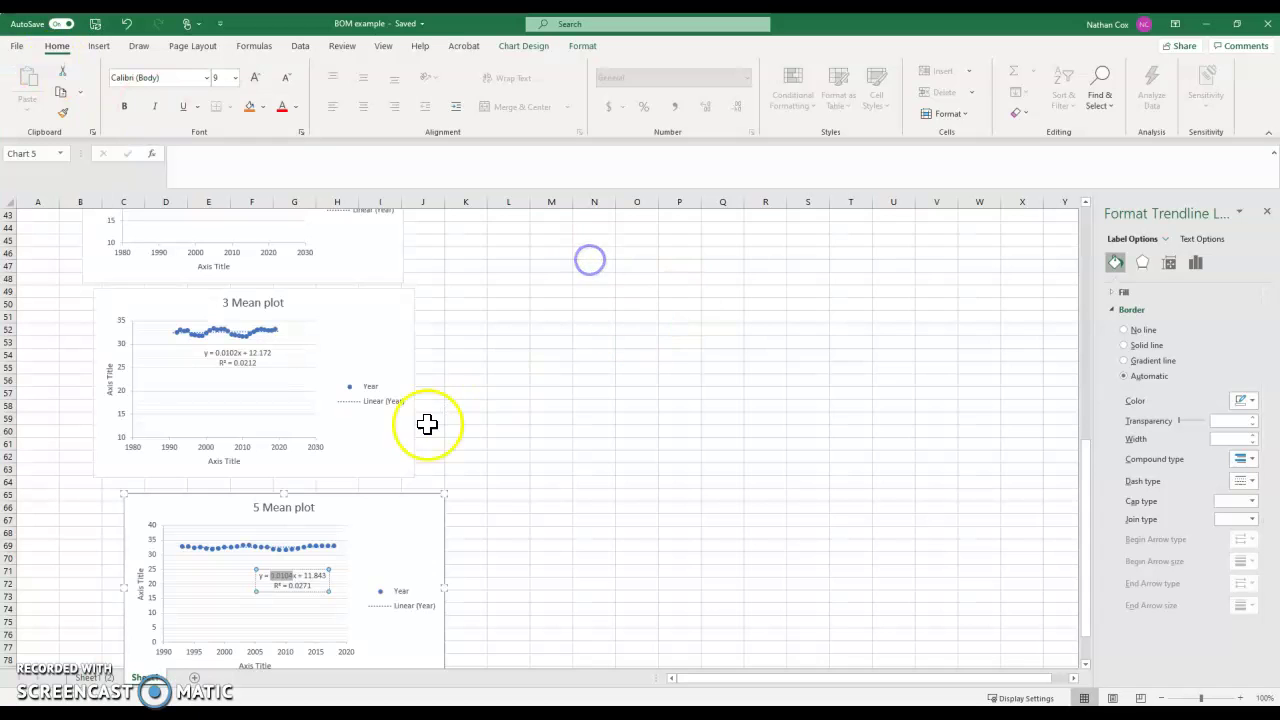
Step: Review the three charts again and return to the enlarged scatter chart on Sheet1 (2)
{"action": "scroll", "coordinate": [454, 410], "scroll_direction": "up", "scroll_amount": 7}
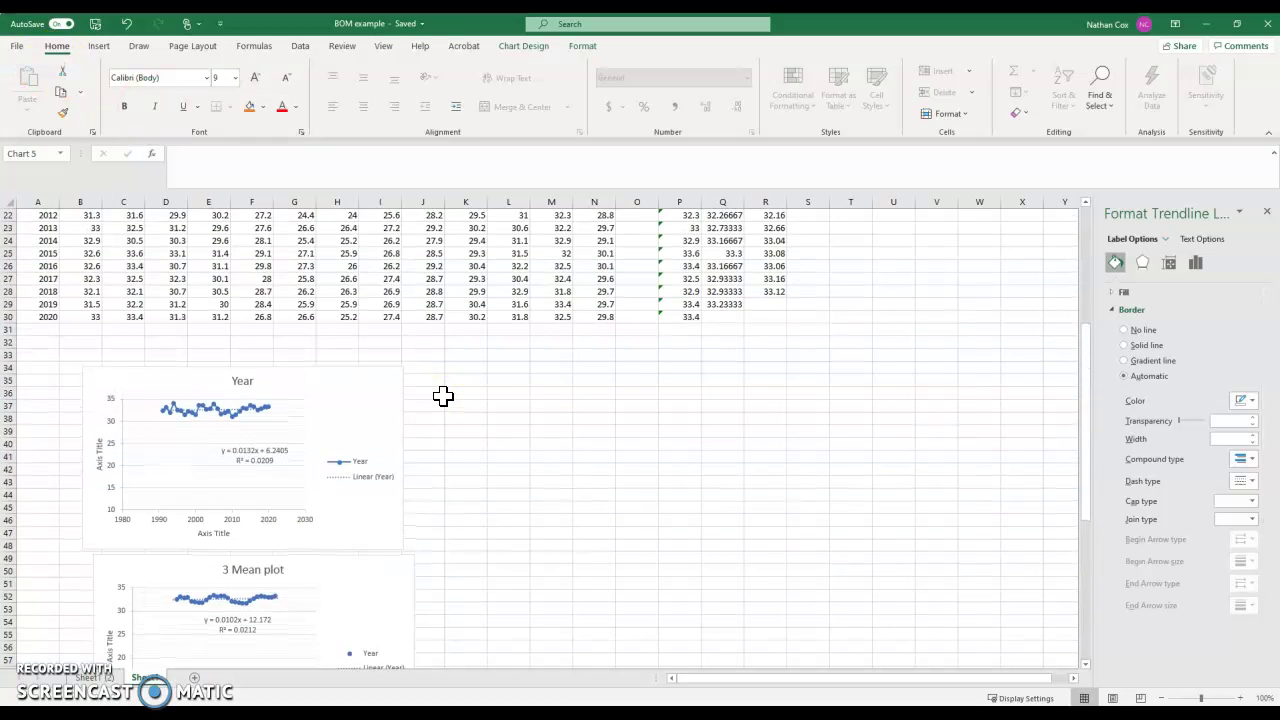
{"action": "scroll", "coordinate": [443, 396], "scroll_direction": "down", "scroll_amount": 6}
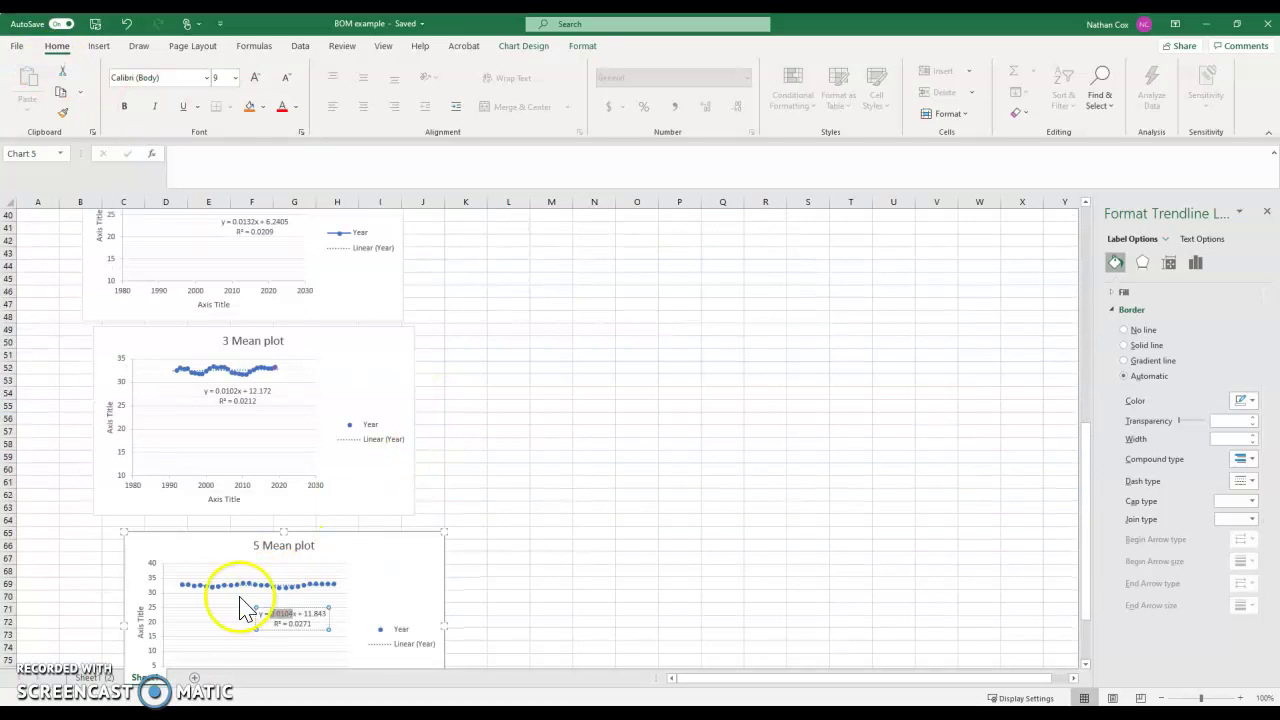
{"action": "left_click", "coordinate": [88, 677]}
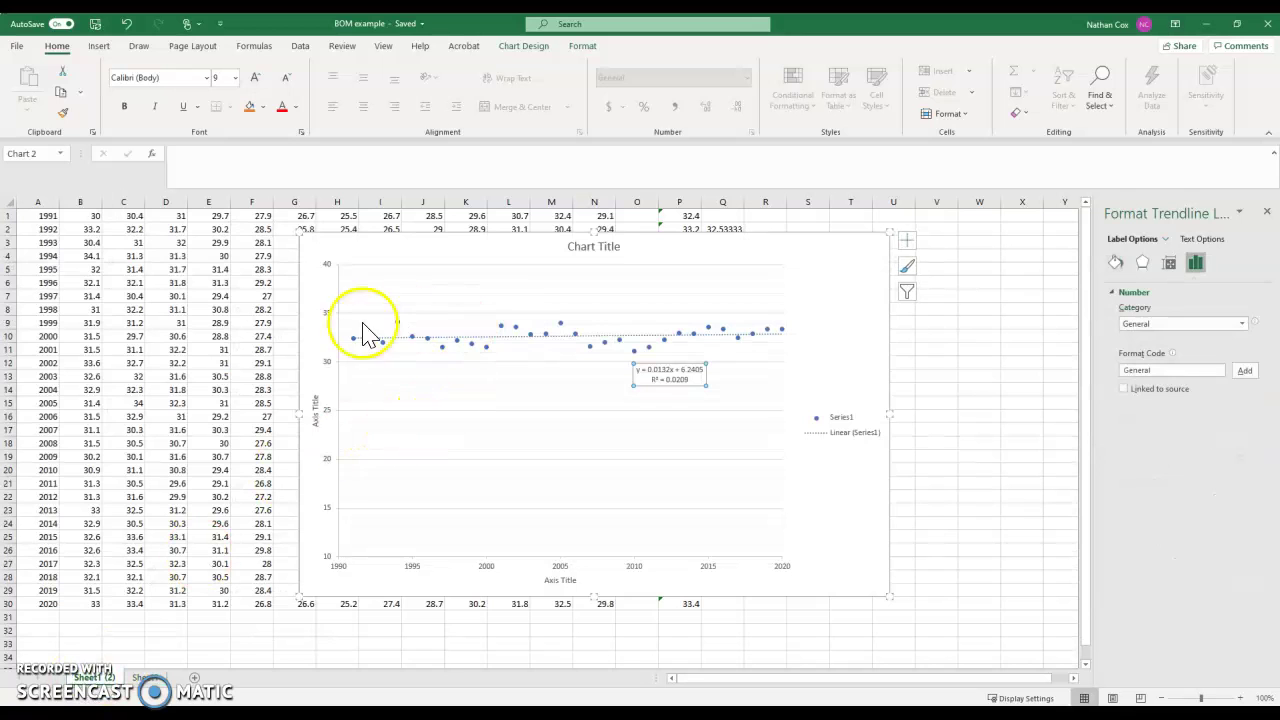
Step: On the sheet with the three charts, enlarge the Year chart up to about row 23 and across to column N
{"action": "left_click", "coordinate": [148, 679]}
{"action": "scroll", "coordinate": [289, 463], "scroll_direction": "up", "scroll_amount": 6}
{"action": "left_click", "coordinate": [252, 422]}
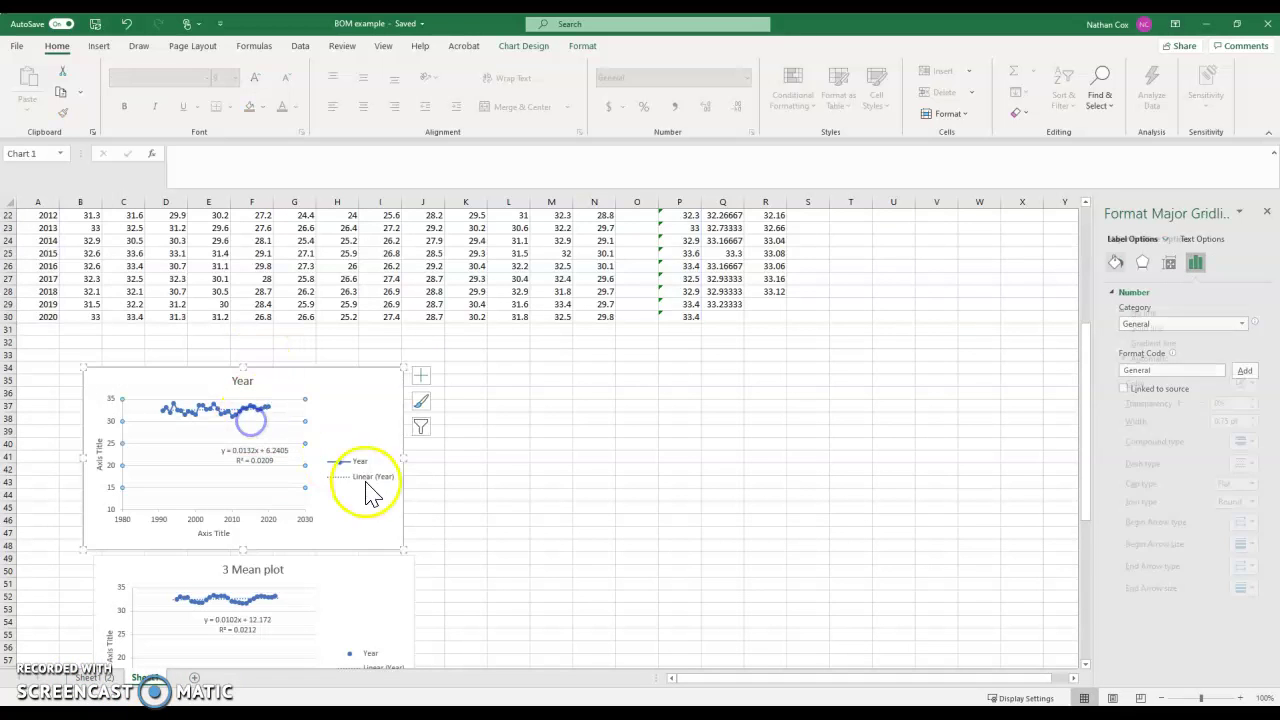
{"action": "left_click_drag", "start_coordinate": [405, 368], "coordinate": [591, 232]}
{"action": "left_click", "coordinate": [500, 434]}
Step: Enlarge the 3 Mean plot chart across to column N and down to about row 69, matching the Year chart's right edge
{"action": "scroll", "coordinate": [500, 440], "scroll_direction": "down", "scroll_amount": 4}
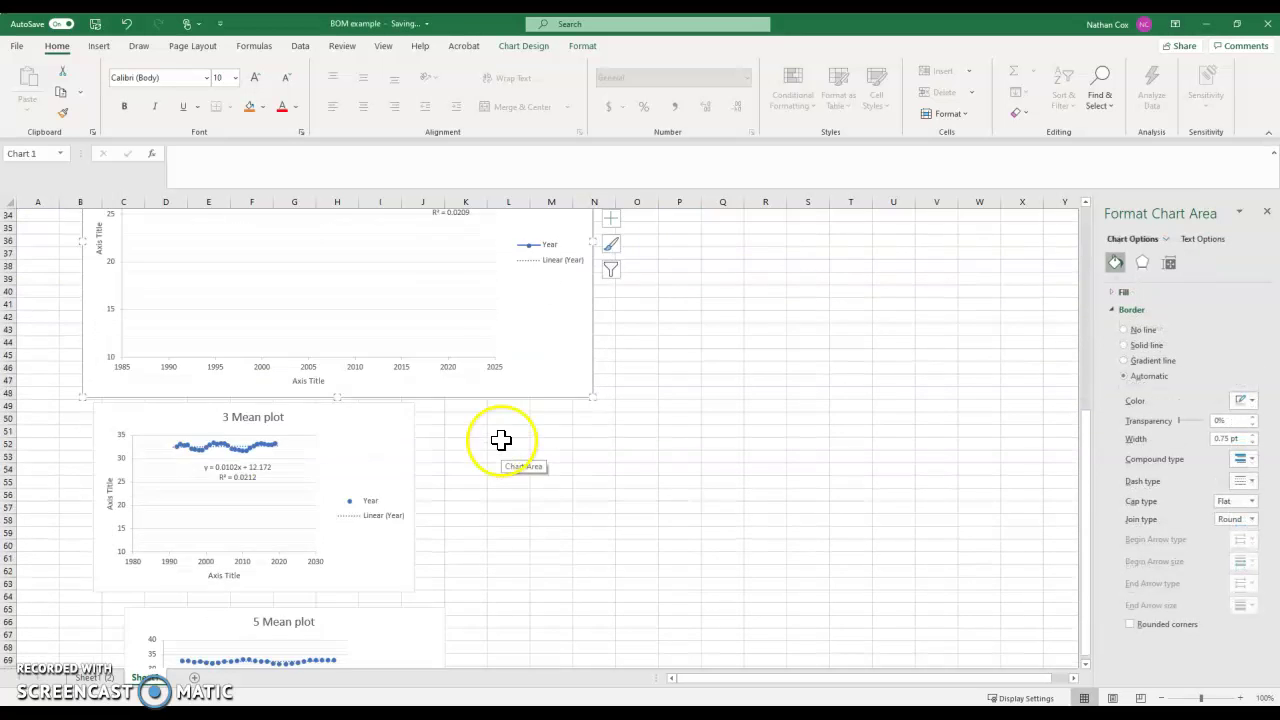
{"action": "scroll", "coordinate": [500, 440], "scroll_direction": "down", "scroll_amount": 2}
{"action": "left_click", "coordinate": [205, 423]}
{"action": "left_click_drag", "start_coordinate": [412, 514], "coordinate": [592, 592]}
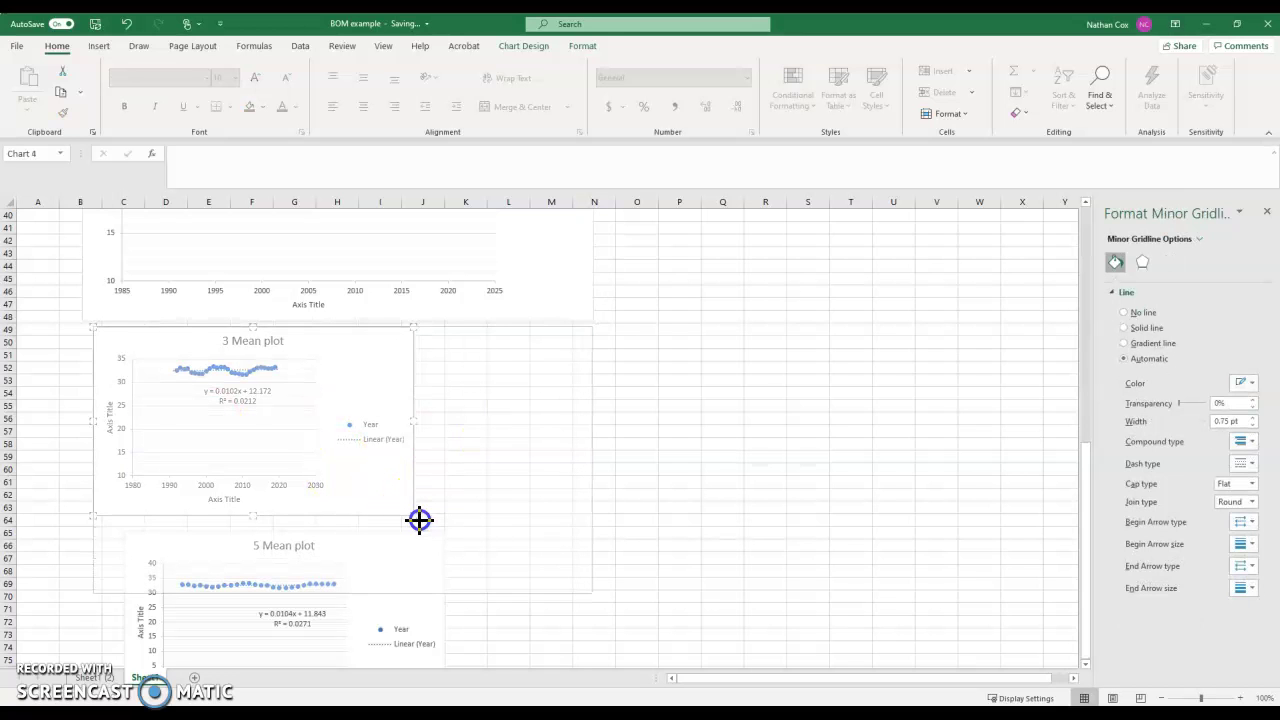
Step: Move the 5 Mean plot chart directly below the 3 Mean plot, left edges aligned, and enlarge it to column N and about row 91
{"action": "scroll", "coordinate": [420, 520], "scroll_direction": "down", "scroll_amount": 5}
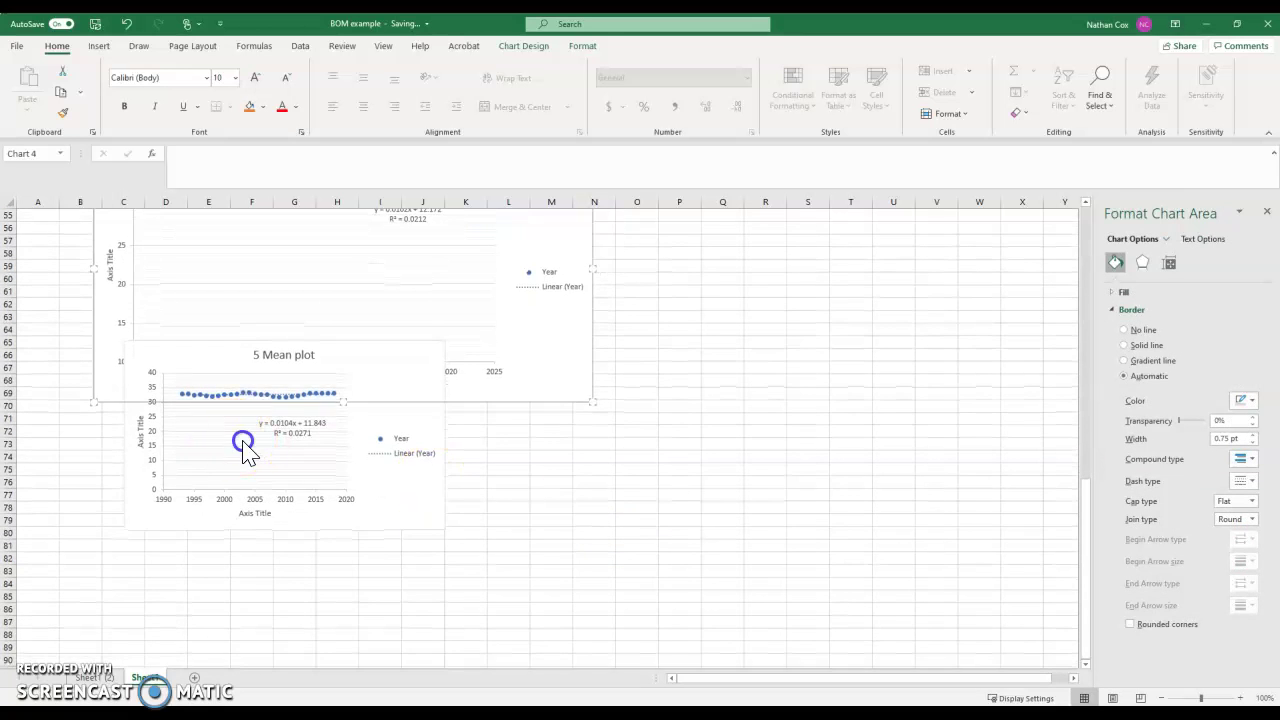
{"action": "left_click", "coordinate": [243, 441]}
{"action": "left_click", "coordinate": [398, 482]}
{"action": "left_click_drag", "start_coordinate": [380, 341], "coordinate": [350, 404]}
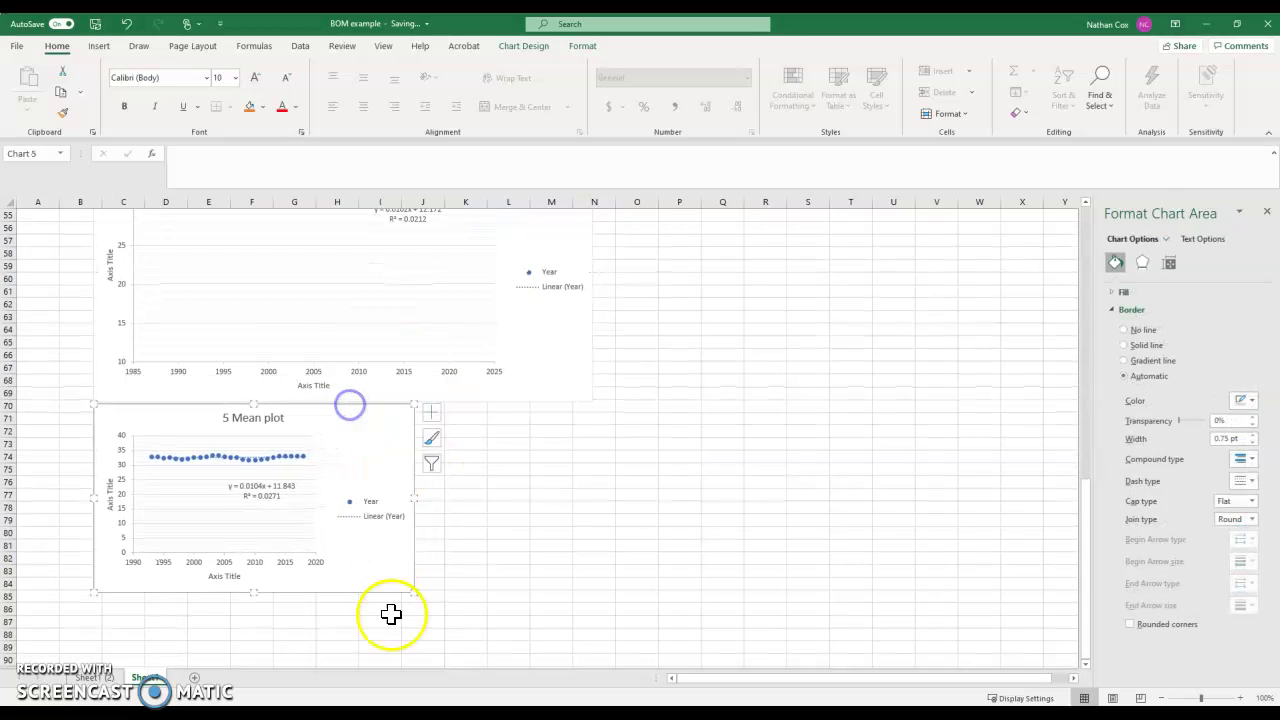
{"action": "left_click_drag", "start_coordinate": [413, 595], "coordinate": [594, 586]}
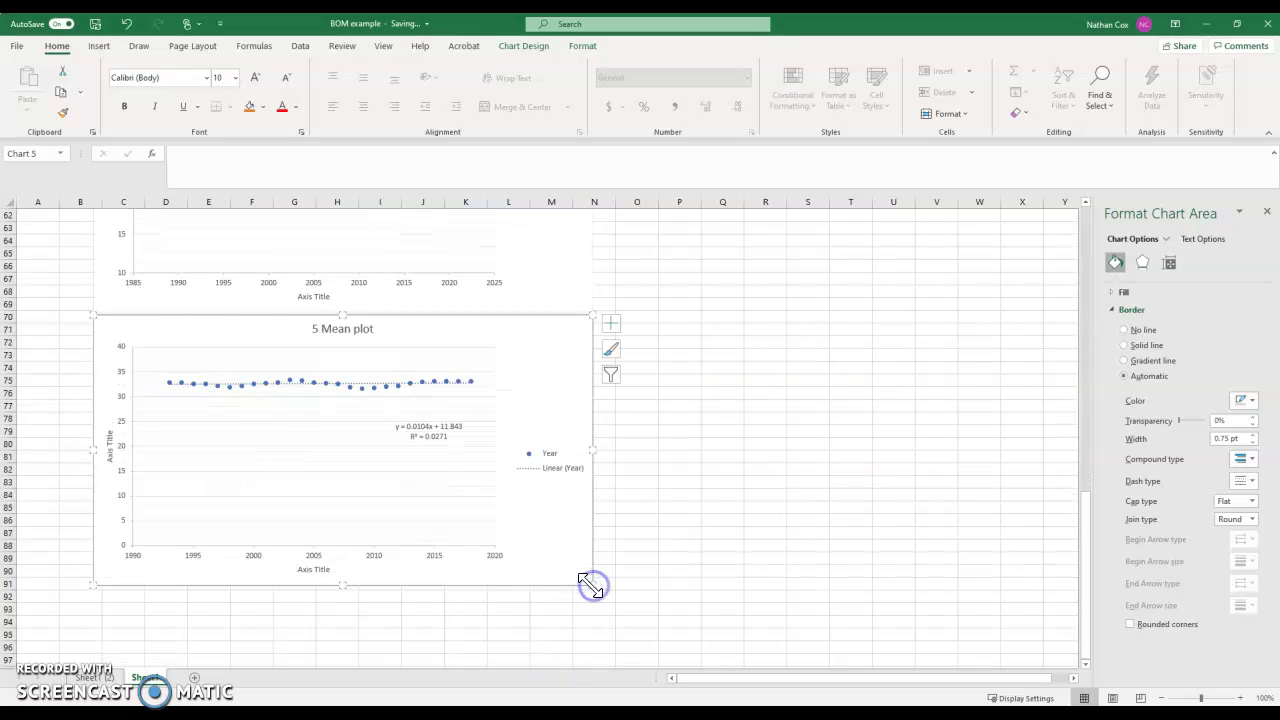